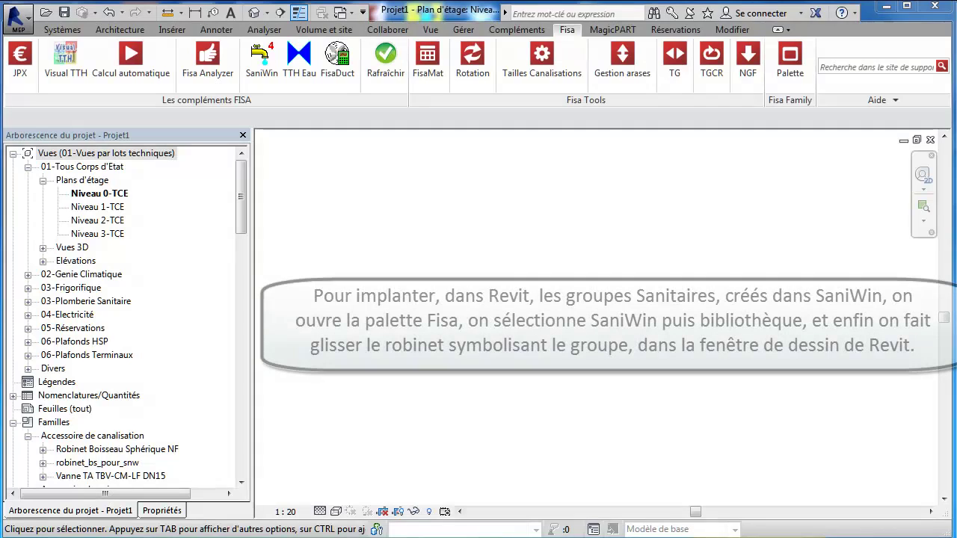
Open the Fisa Family palette and display the contents of the SANIWIN library
click(806, 66)
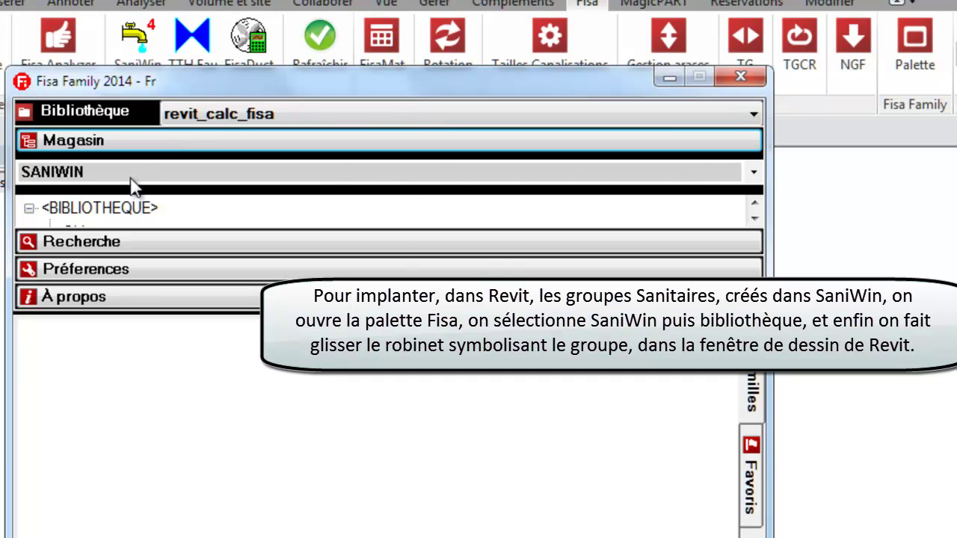
click(117, 178)
click(83, 215)
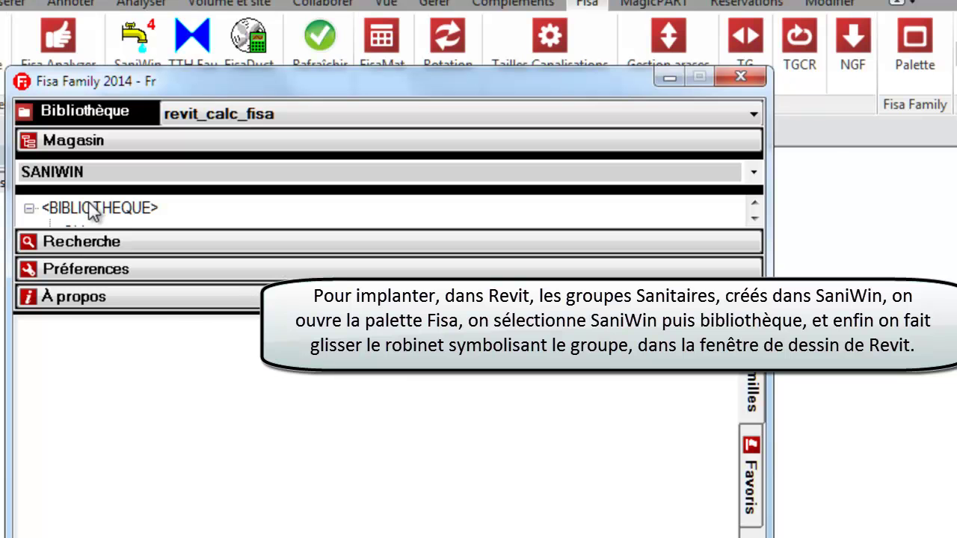
click(91, 209)
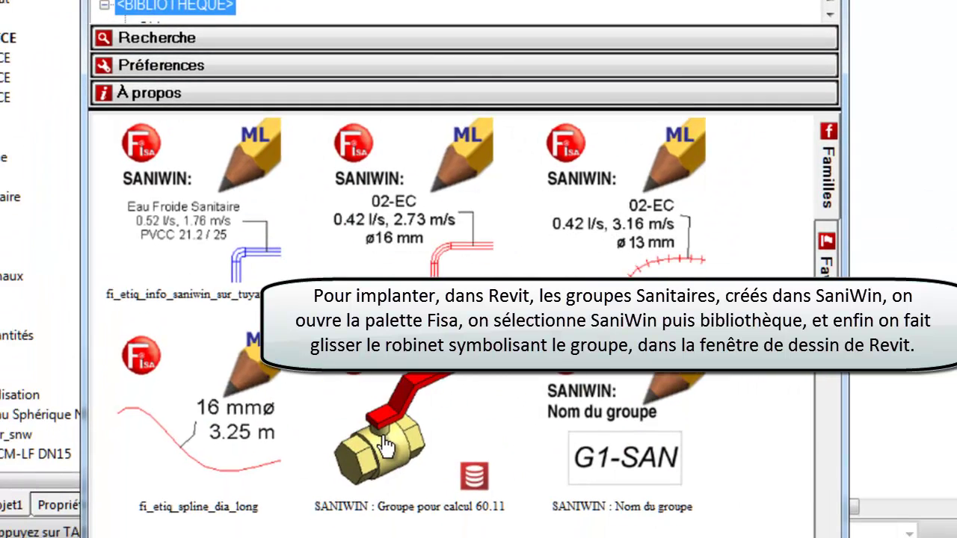
Place the "SANIWIN : Groupe pour calcul 60.11" valve in the floor plan, loading the type with nominal diameter 12
click(389, 438)
mouse_move(389, 438)
mouse_down()
mouse_move(367, 427)
mouse_move(613, 220)
mouse_move(743, 133)
mouse_move(718, 123)
mouse_up()
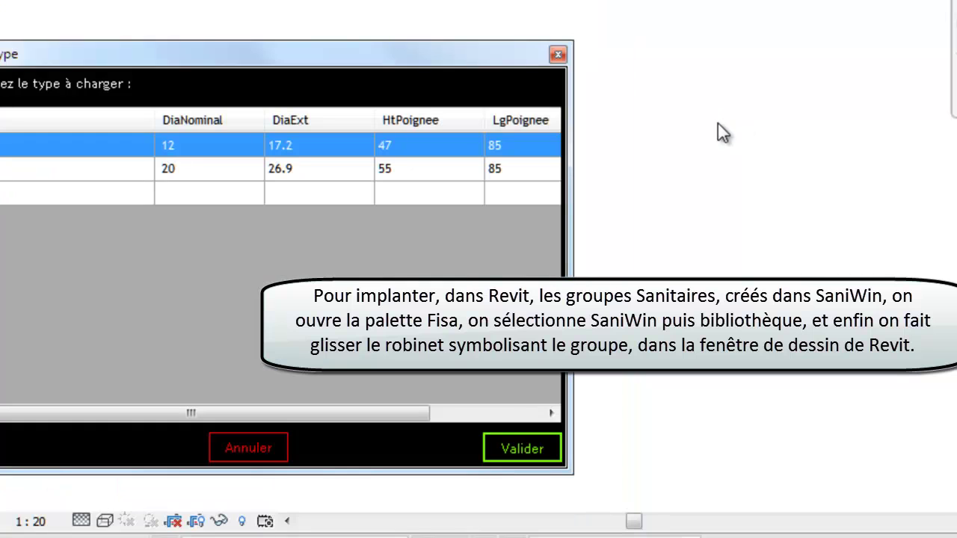
click(495, 440)
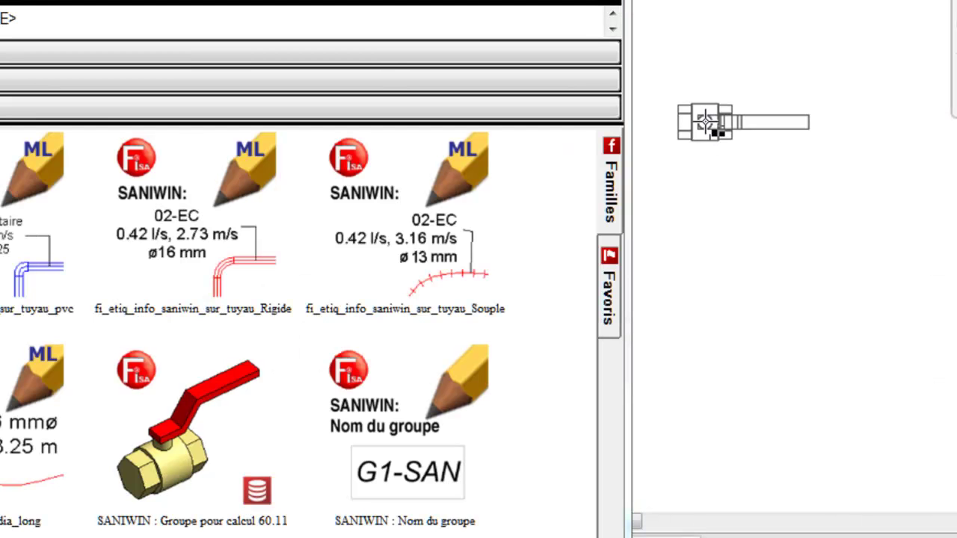
click(711, 123)
right_click(711, 124)
click(732, 133)
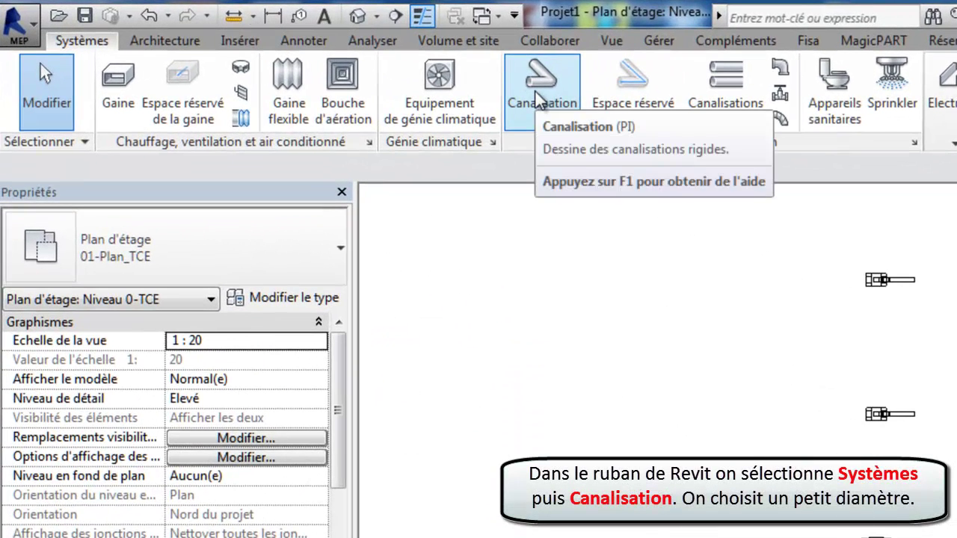
Draw a 16 mm PVCC pipe of system type Eau Chaude Sanitaire from the uppermost valve leftward and straight down past the other valves
click(537, 100)
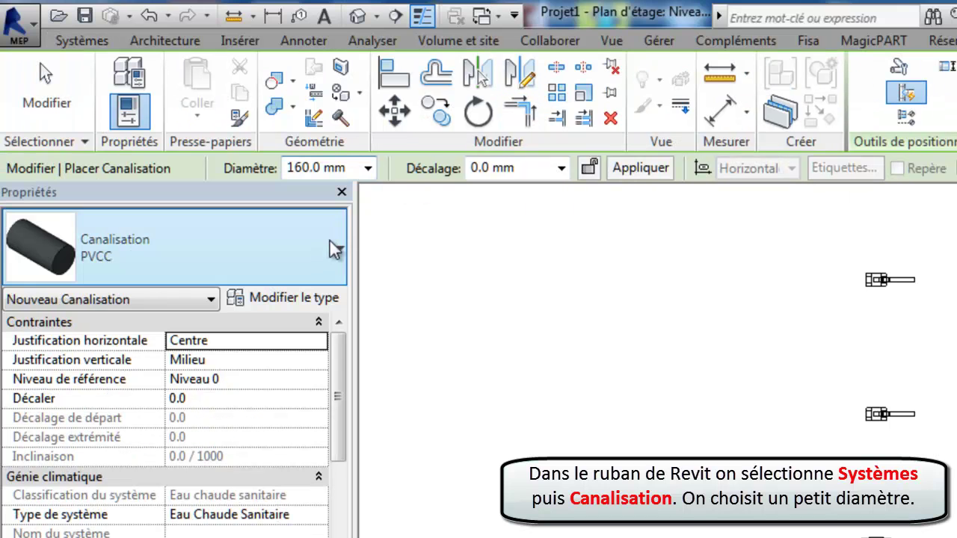
click(368, 170)
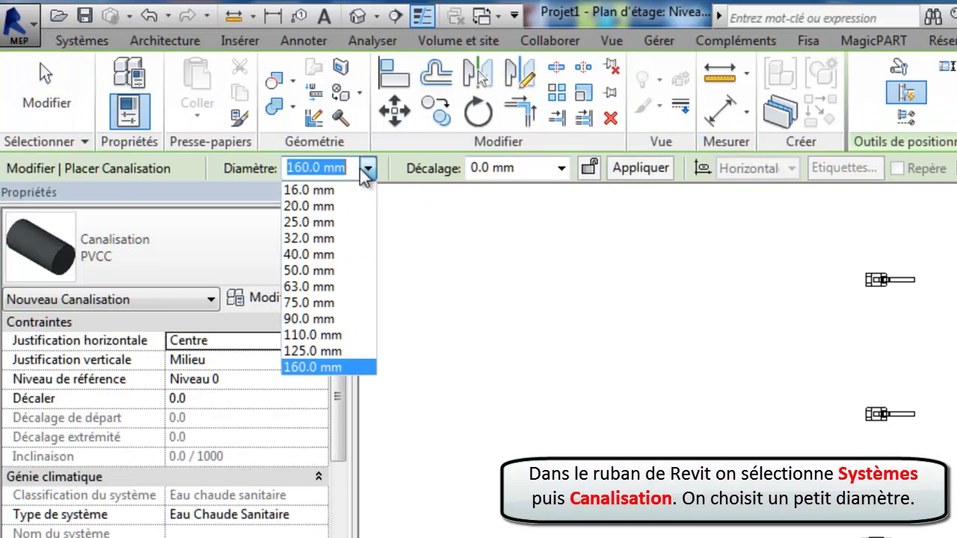
click(327, 191)
drag(334, 374, 342, 408)
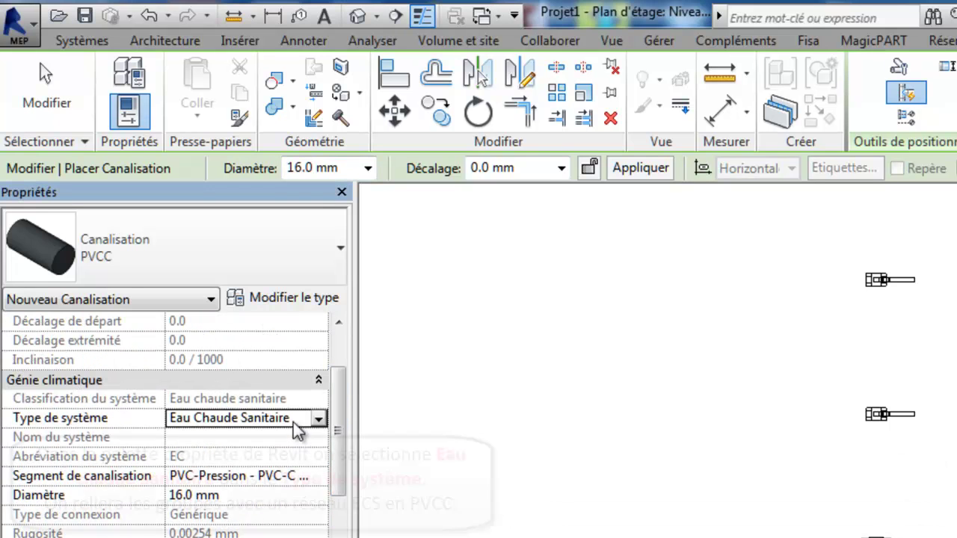
click(320, 421)
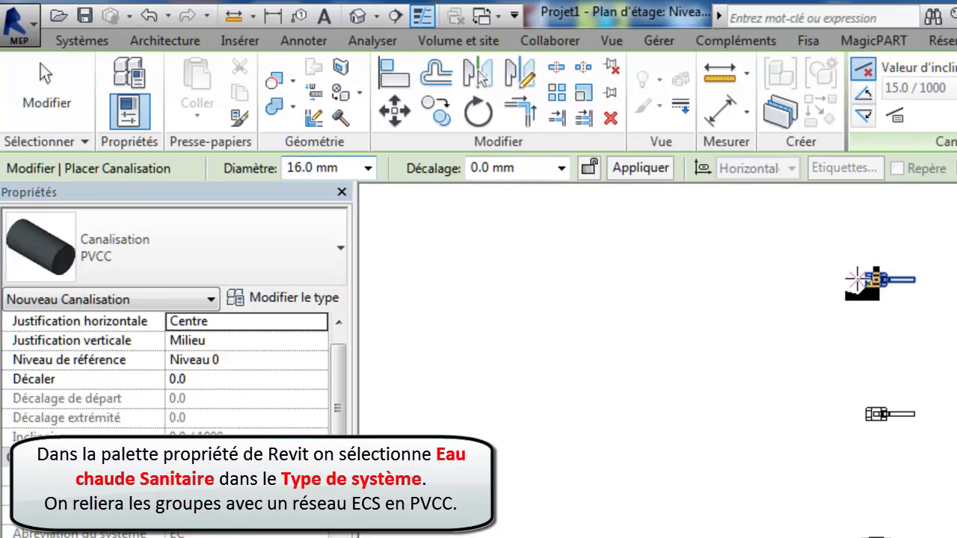
click(867, 280)
click(777, 280)
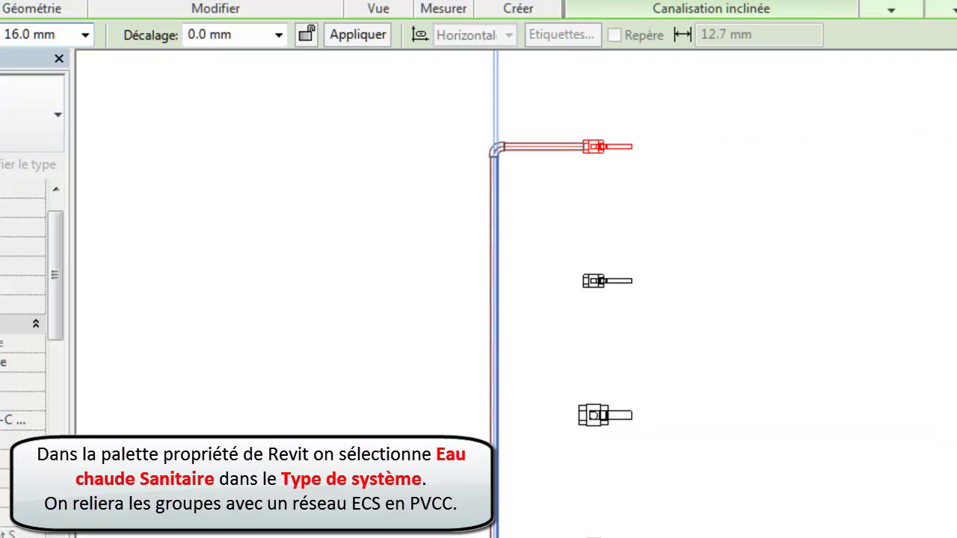
Draw a branch pipe from the second valve to the vertical hot water pipe and end the pipe command
click(590, 281)
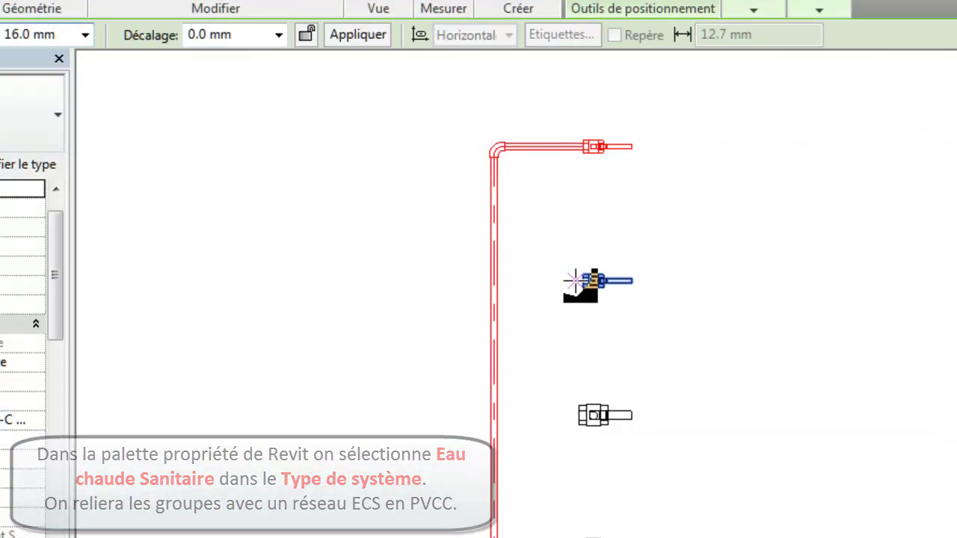
click(592, 281)
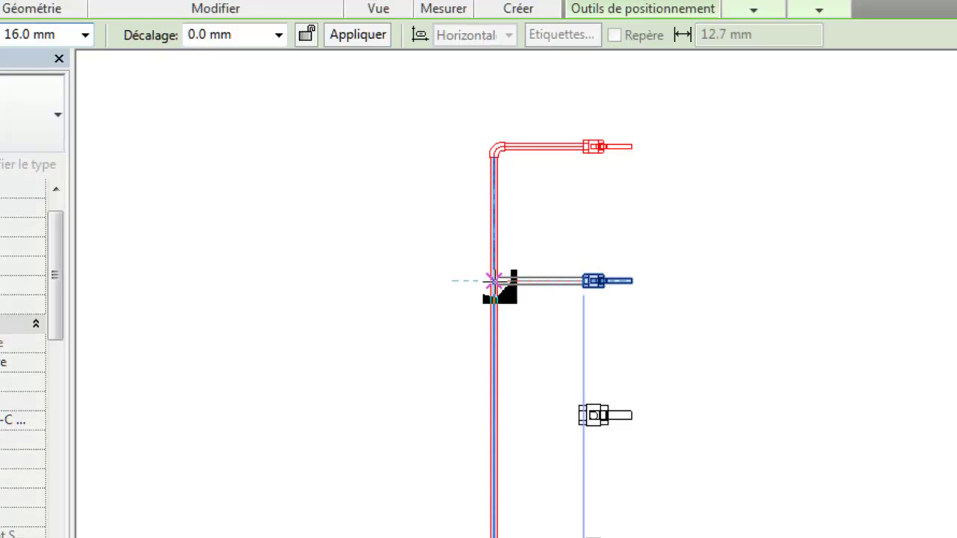
right_click(493, 283)
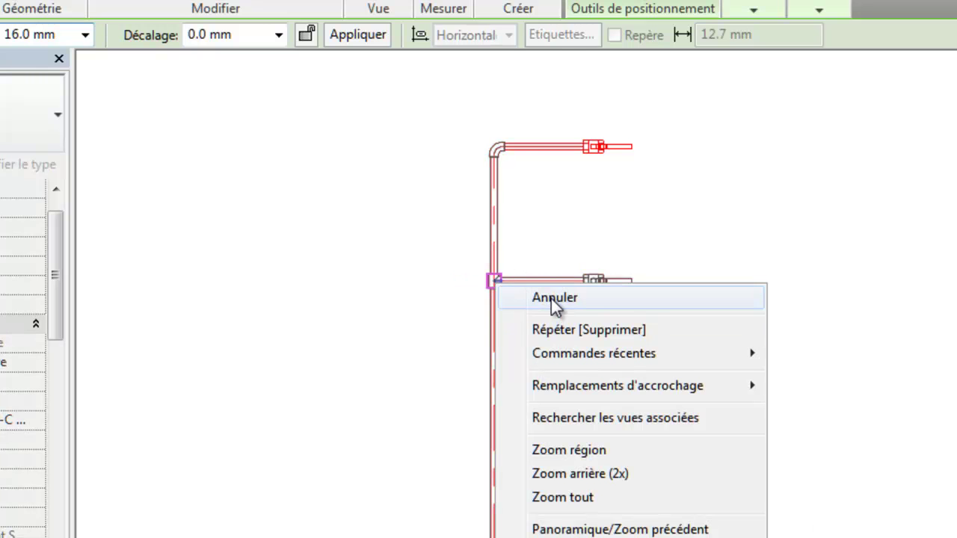
click(551, 298)
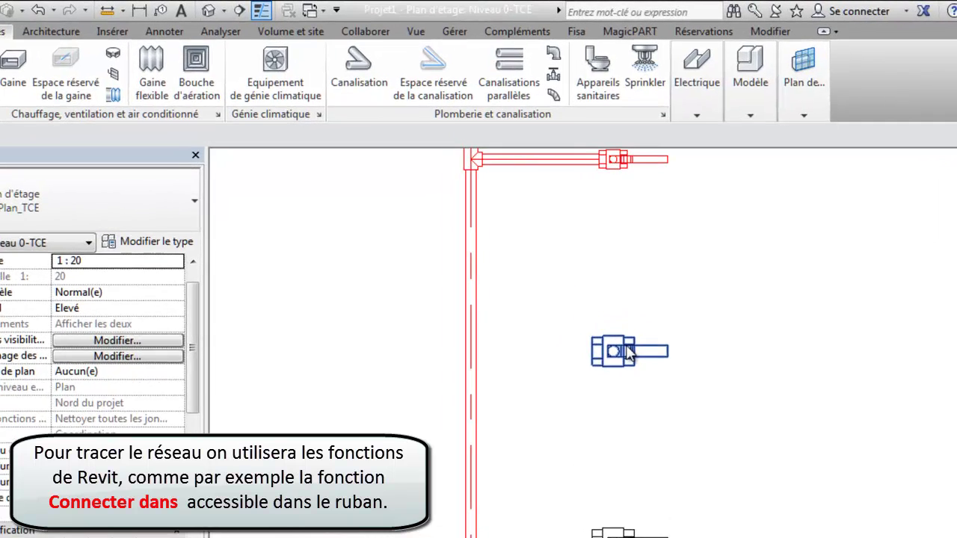
Connect the third and fourth valves to the vertical hot water pipe with Connecter dans
click(617, 292)
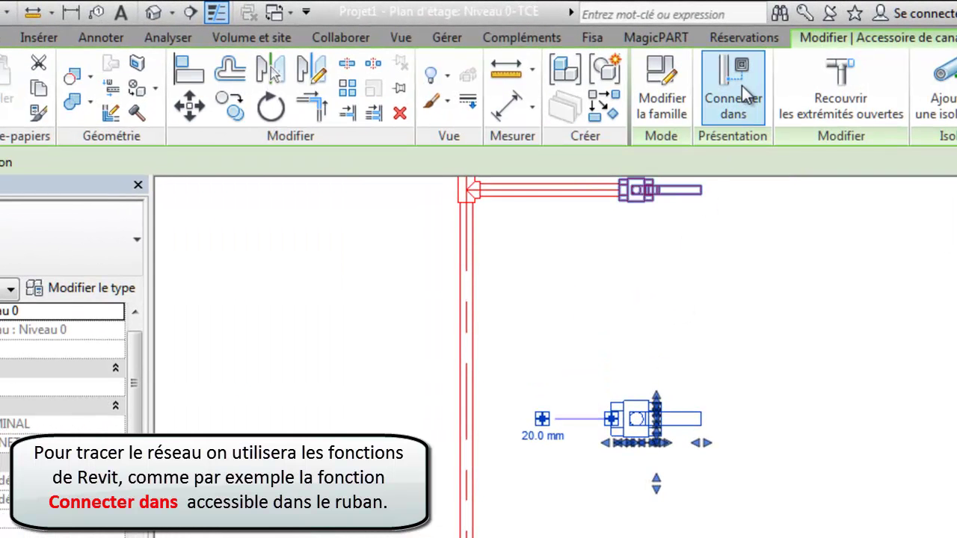
click(739, 111)
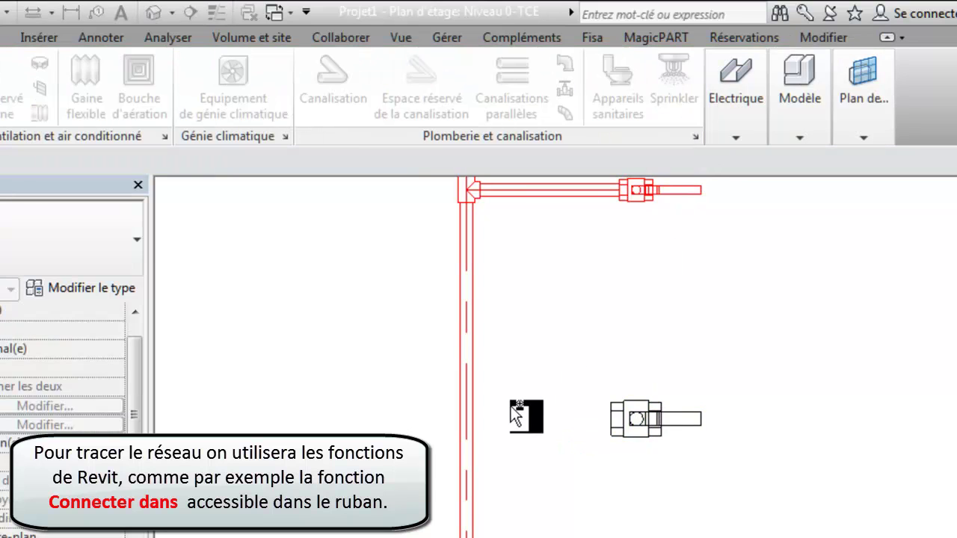
click(472, 437)
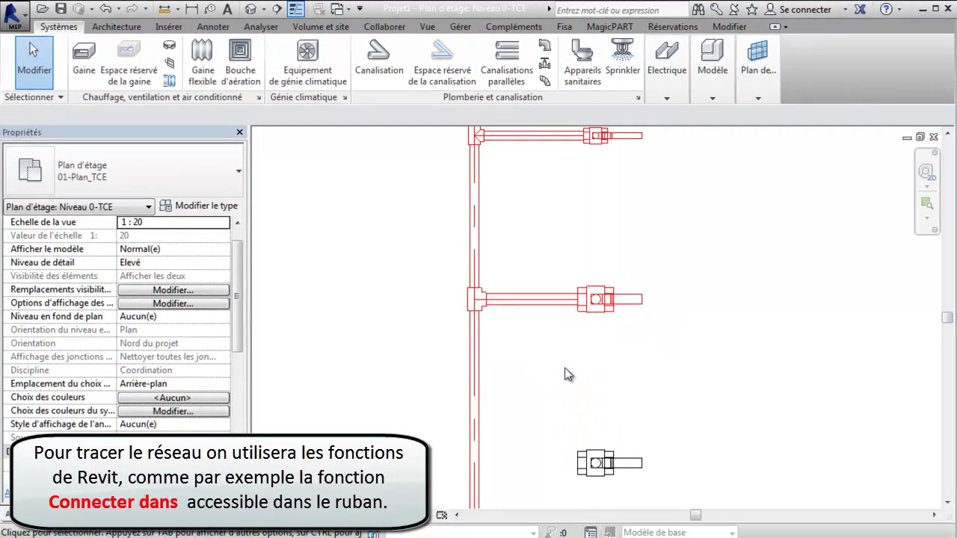
click(595, 462)
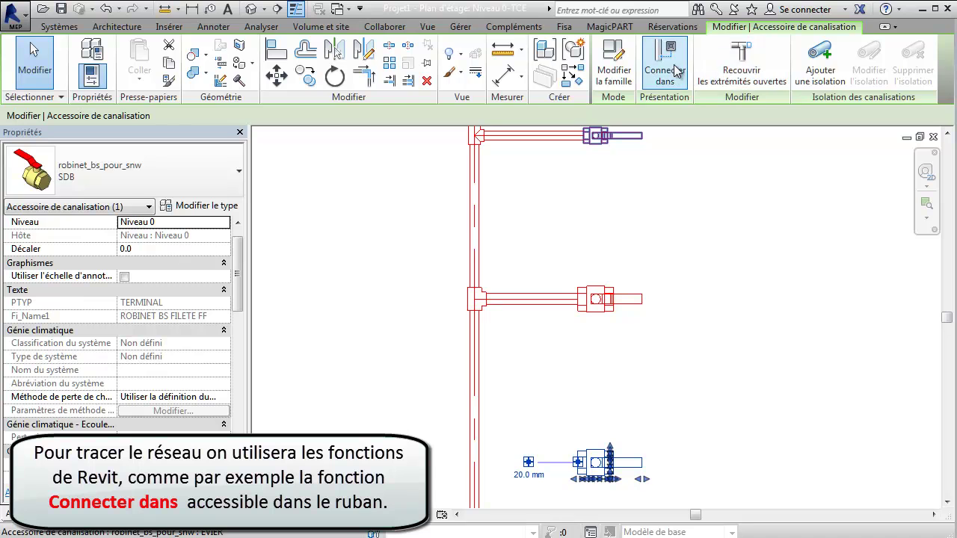
click(668, 71)
click(482, 447)
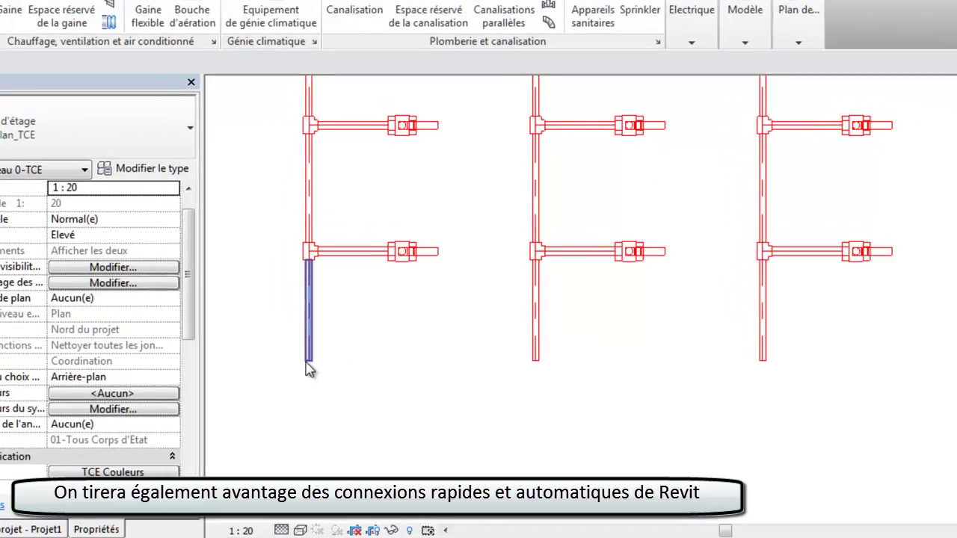
Draw a horizontal pipe from the lower end of the leftmost riser across the lower ends of the other two, and end the command
click(306, 361)
right_click(307, 363)
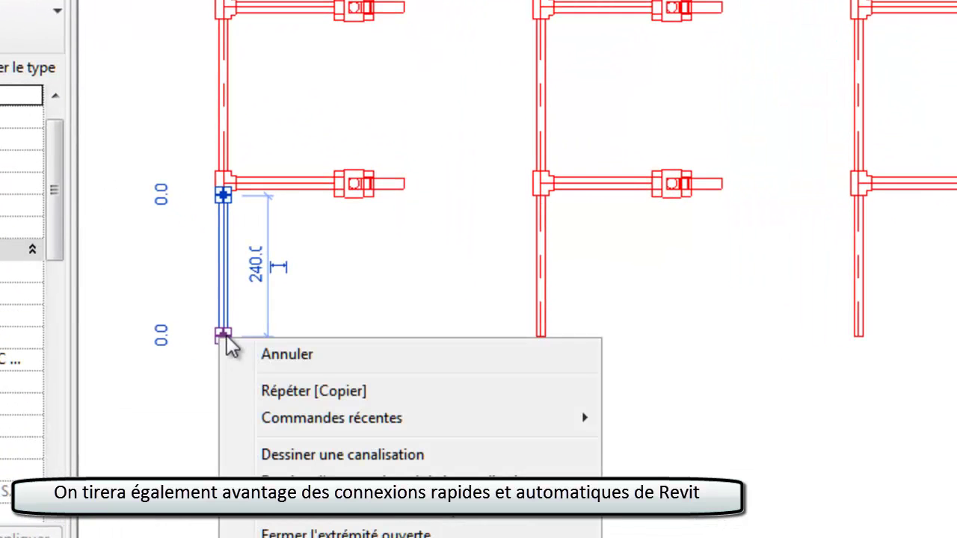
click(298, 455)
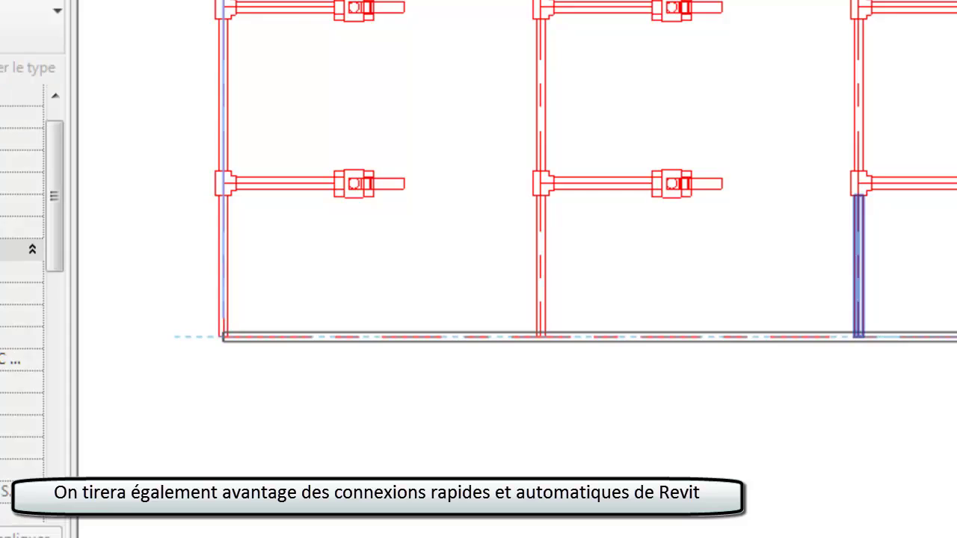
click(915, 366)
right_click(915, 369)
click(940, 386)
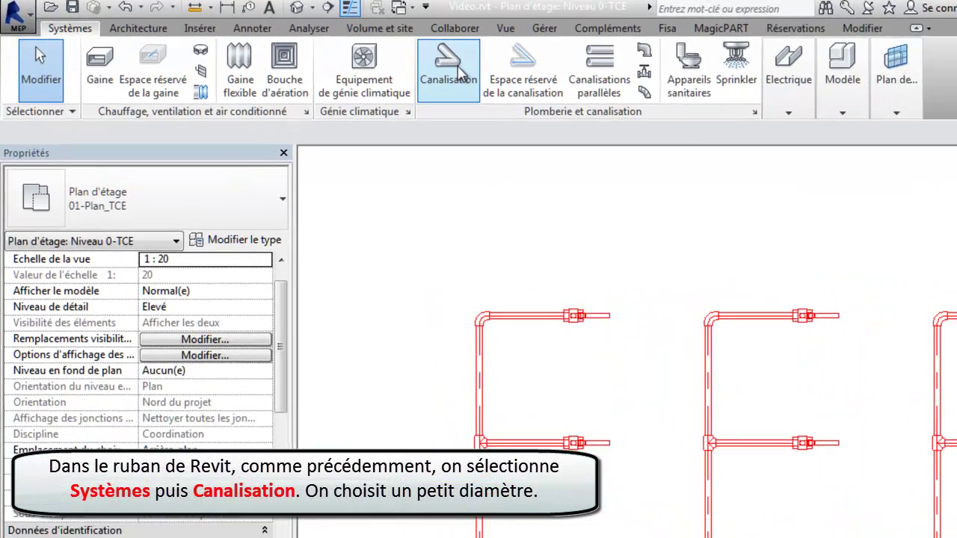
Draw a 16 mm PVCC pipe of system type Bouclage running above the hot water network and down its left side
click(460, 74)
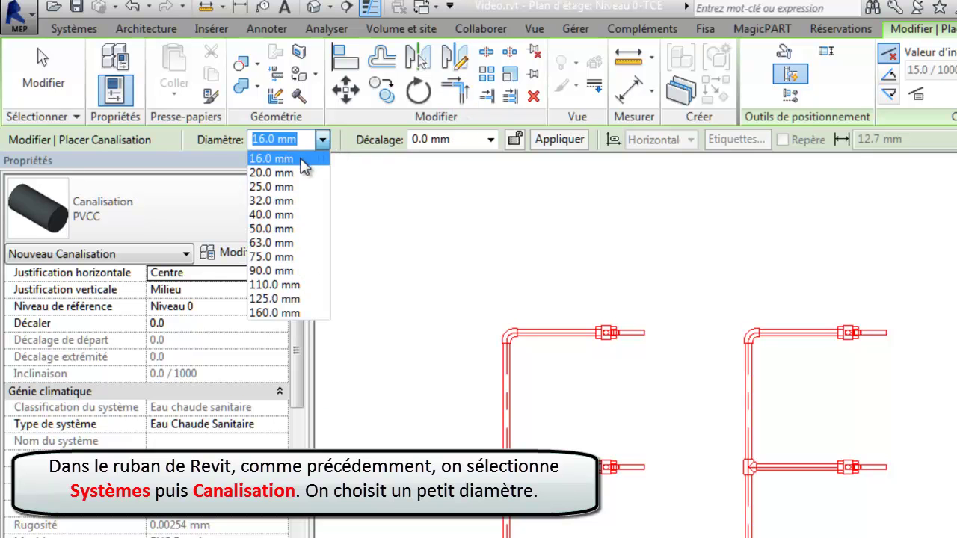
click(301, 160)
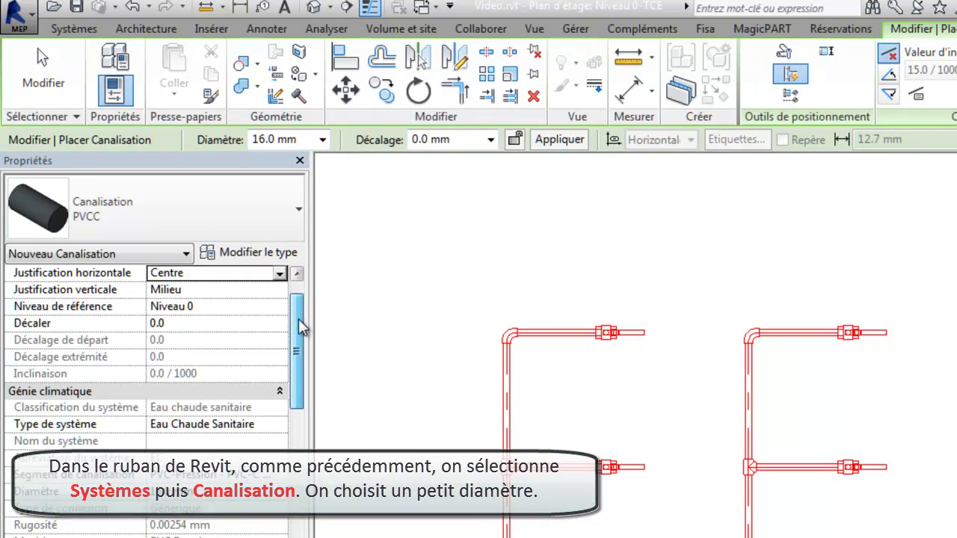
scroll(296, 321, down, 1)
click(279, 379)
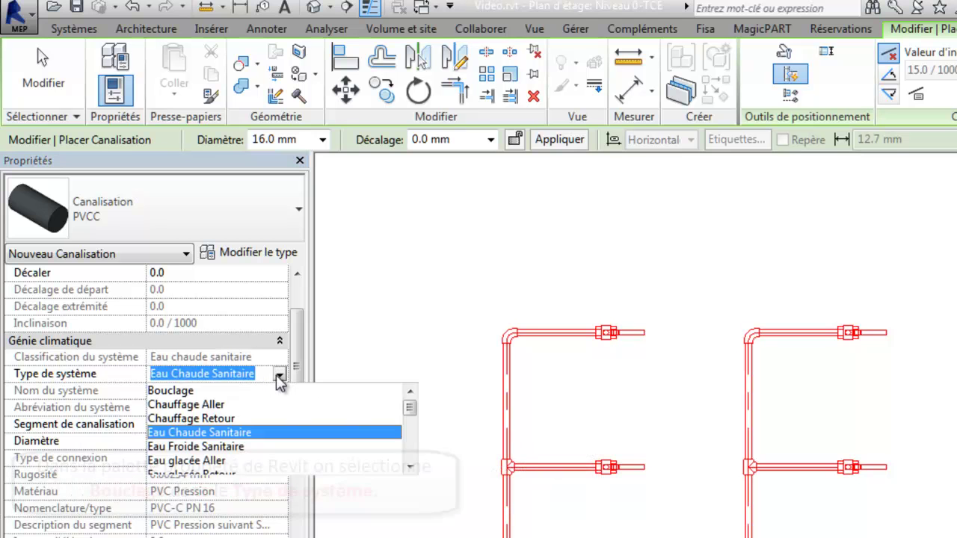
click(173, 390)
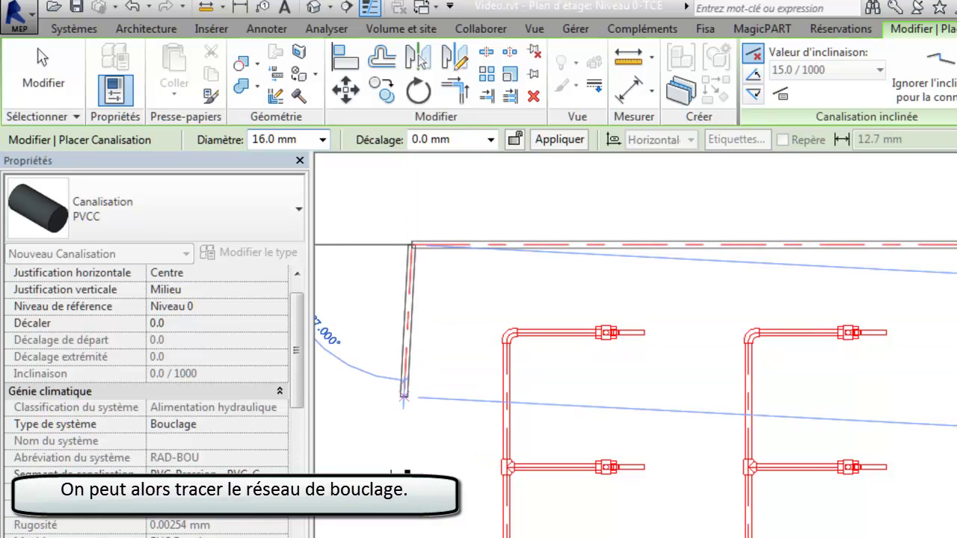
click(412, 516)
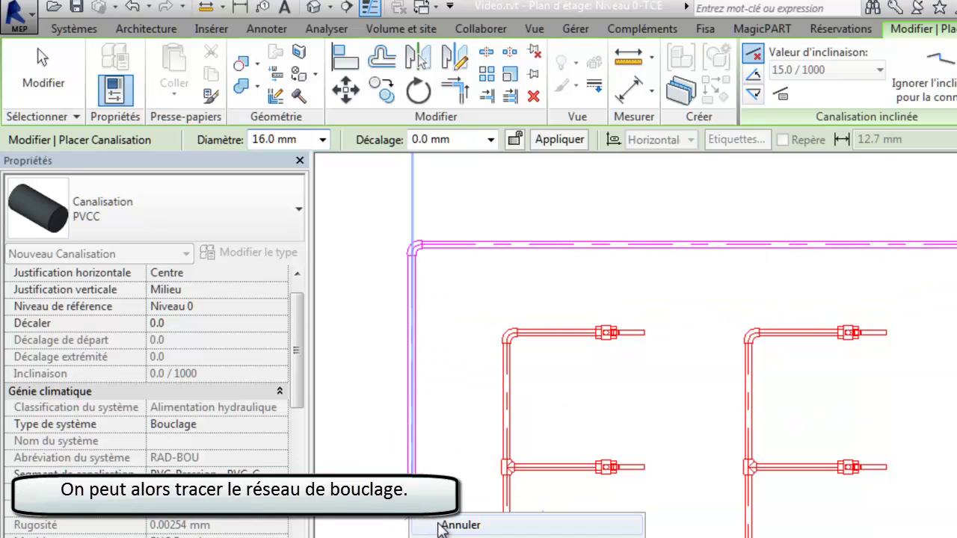
click(458, 525)
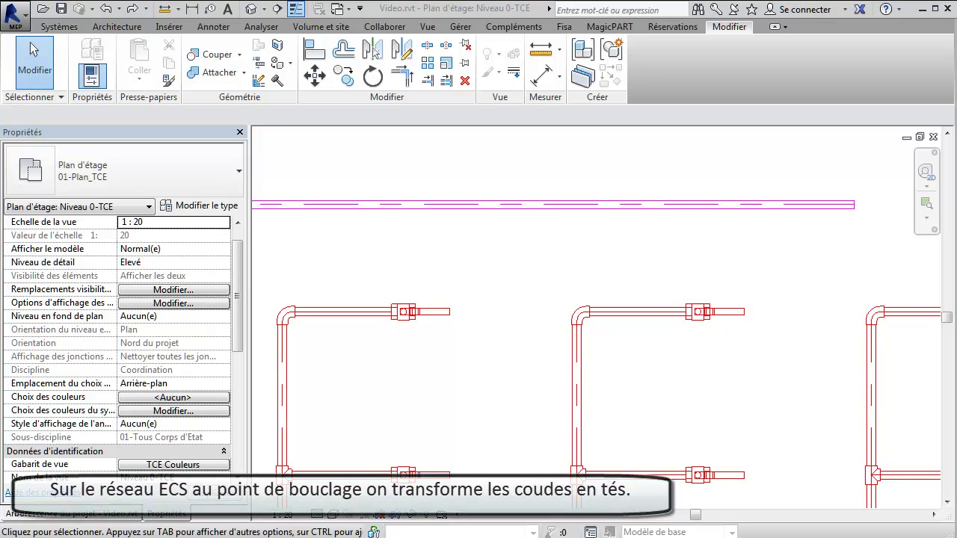
Convert the upper elbows of the three hot water columns into tees with an upward opening
click(878, 314)
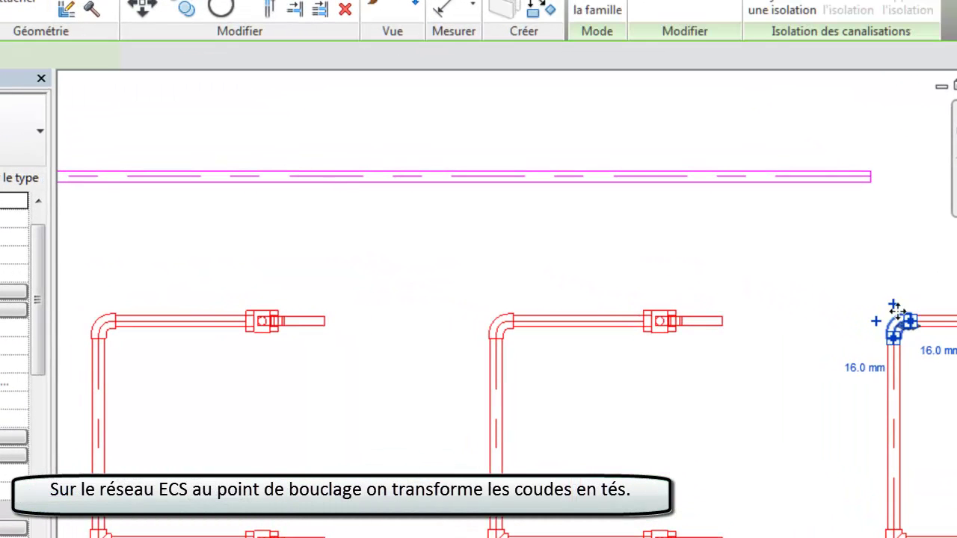
click(894, 305)
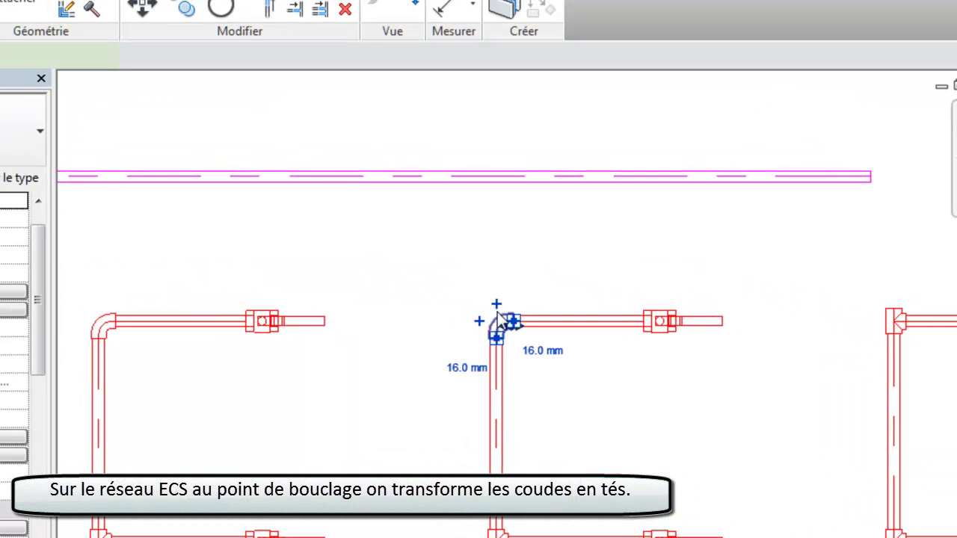
click(497, 304)
click(102, 320)
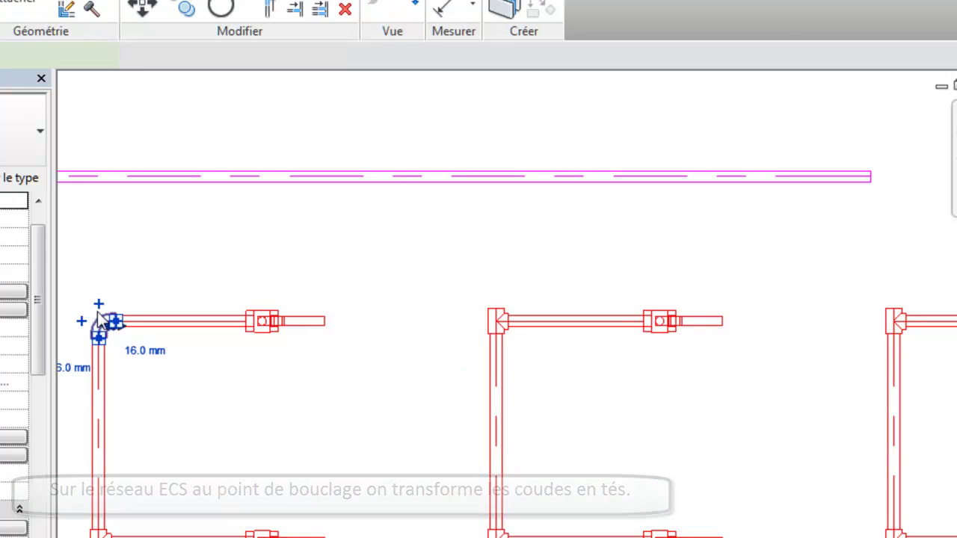
click(99, 304)
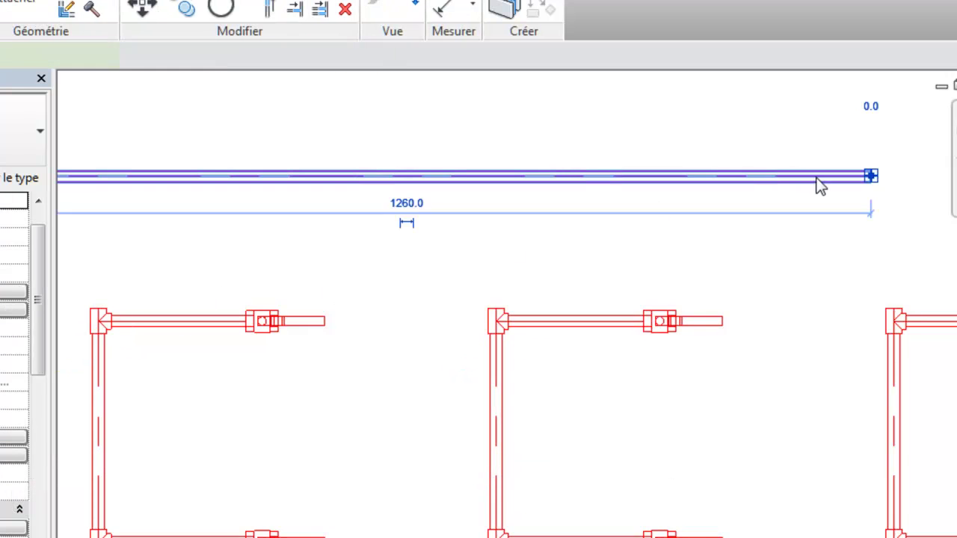
Draw a Bouclage pipe from the free end of the upper loop pipe down to the top tee of the rightmost column
right_click(820, 187)
click(856, 329)
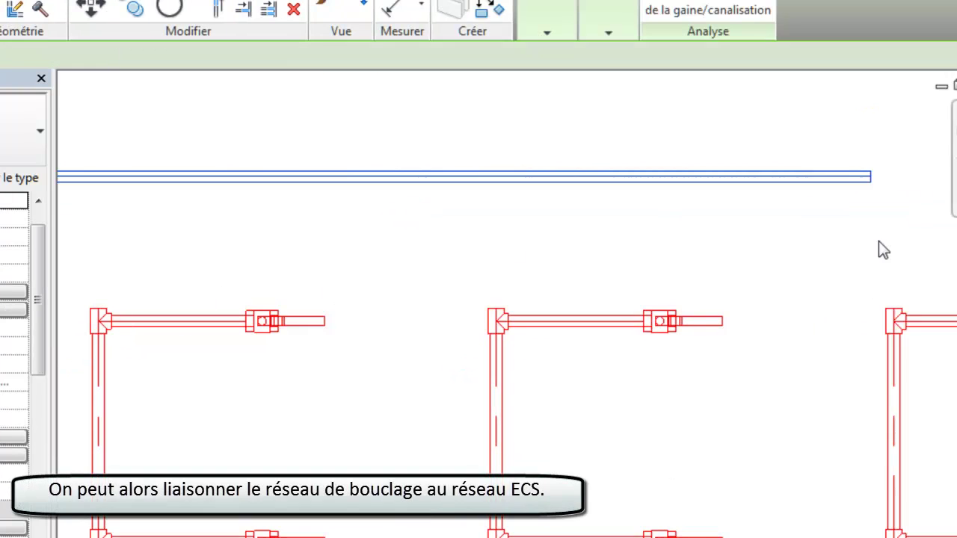
click(868, 173)
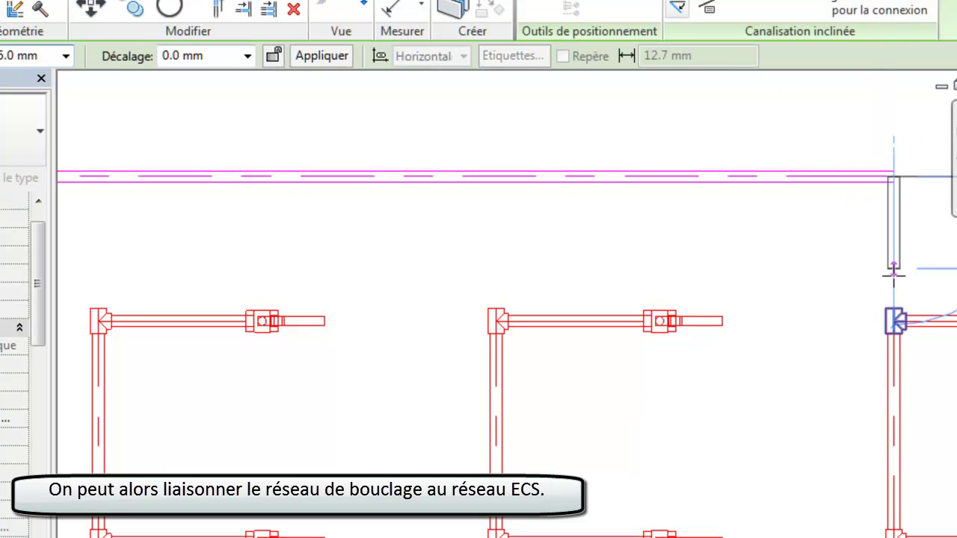
click(894, 308)
right_click(898, 312)
click(913, 323)
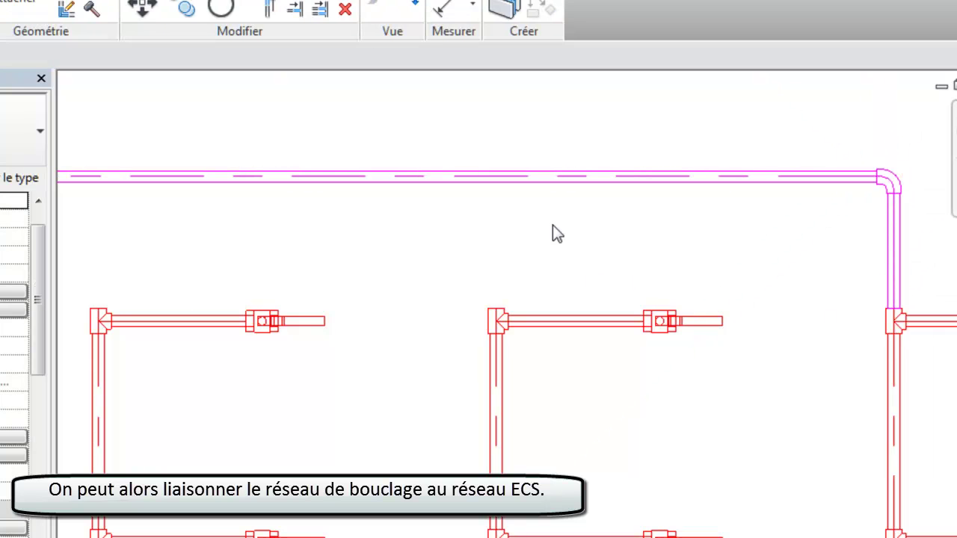
Draw a branch from the upper Bouclage pipe down to the top tee of the middle hot water column
click(556, 183)
right_click(555, 183)
click(608, 331)
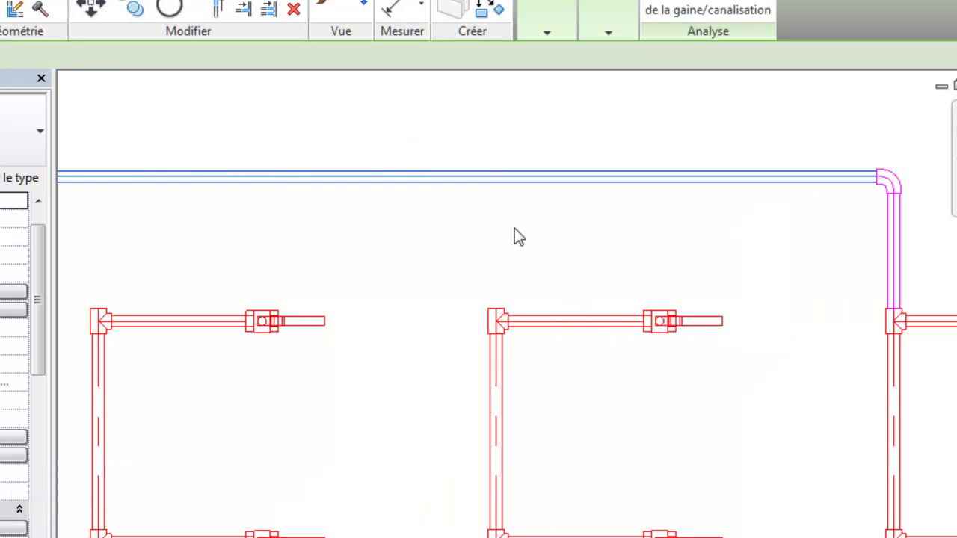
click(494, 175)
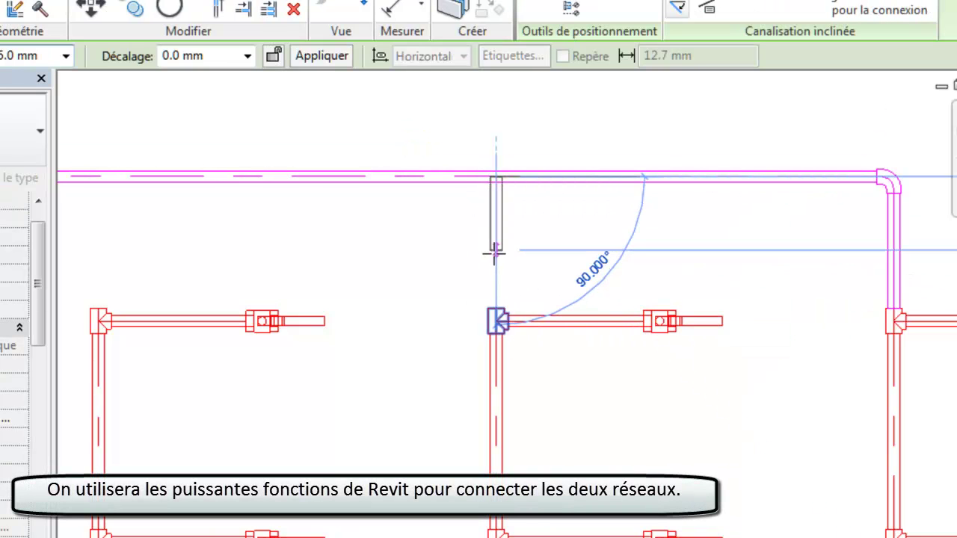
click(496, 307)
right_click(521, 309)
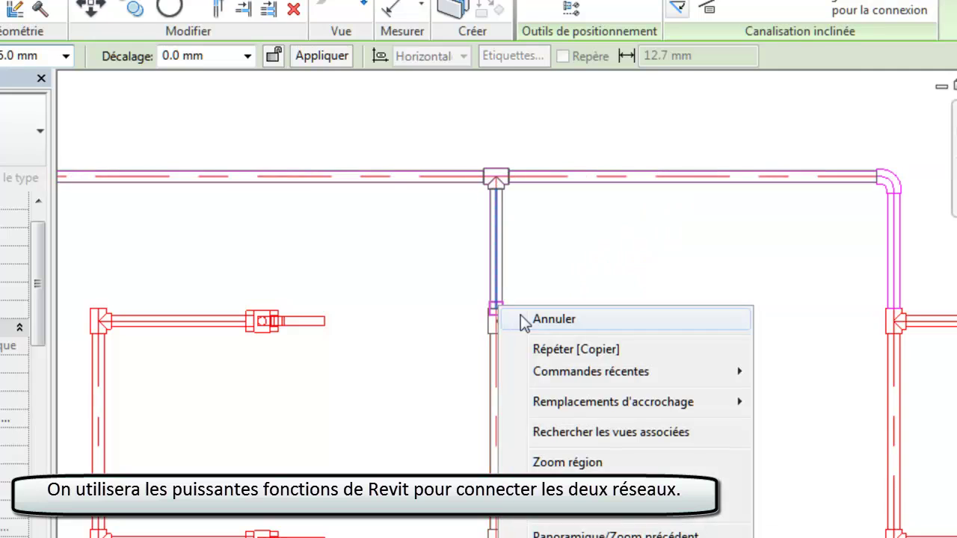
click(541, 319)
Draw a branch from the upper Bouclage pipe down to the top tee of the leftmost hot water column
click(237, 180)
right_click(238, 180)
click(299, 324)
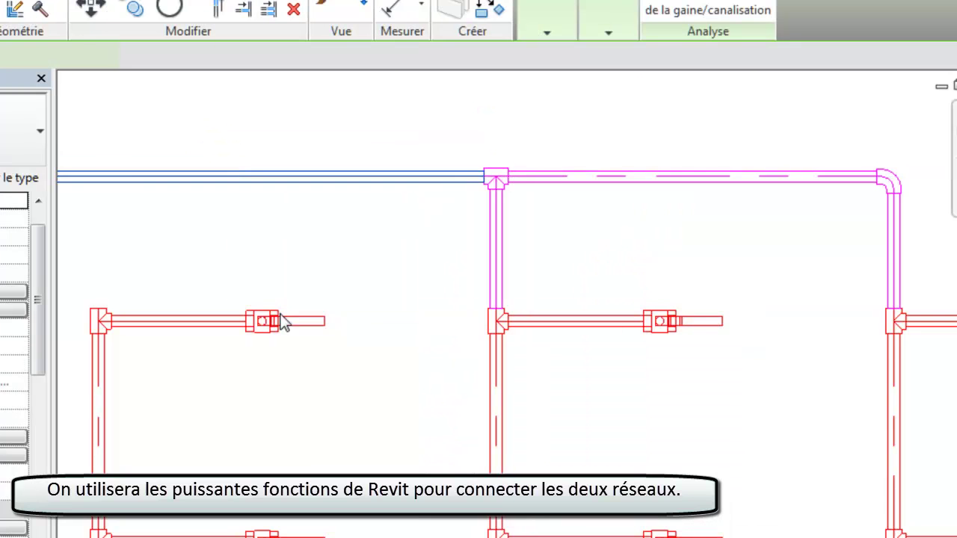
click(99, 176)
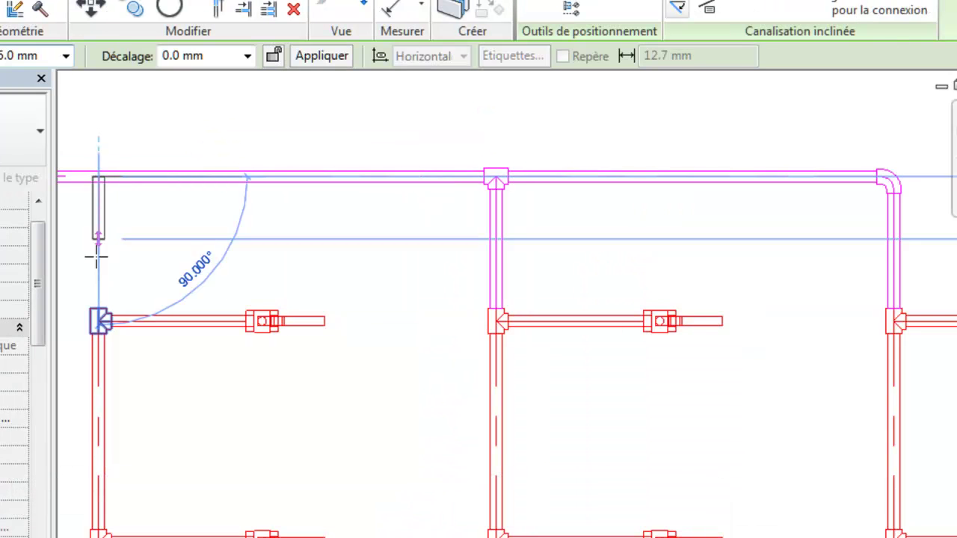
click(96, 306)
right_click(96, 306)
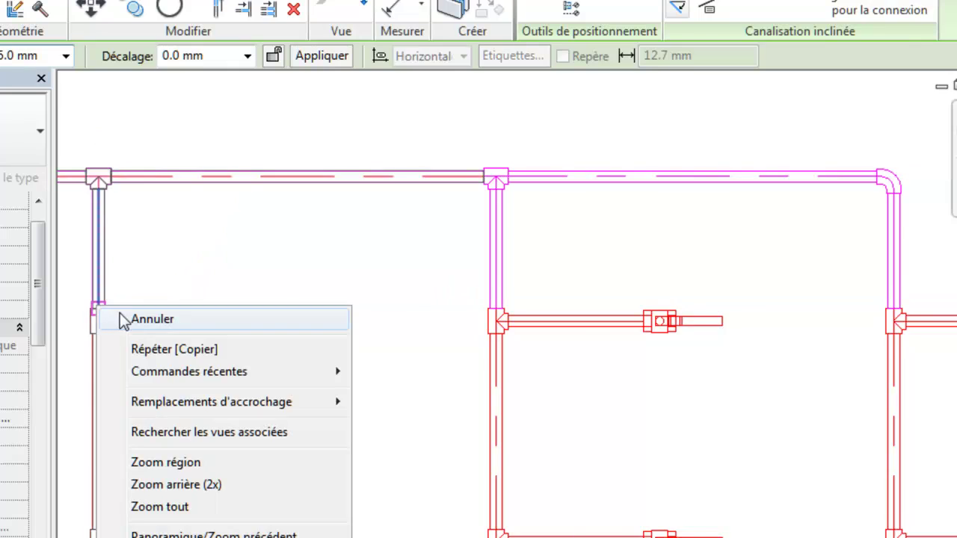
click(124, 316)
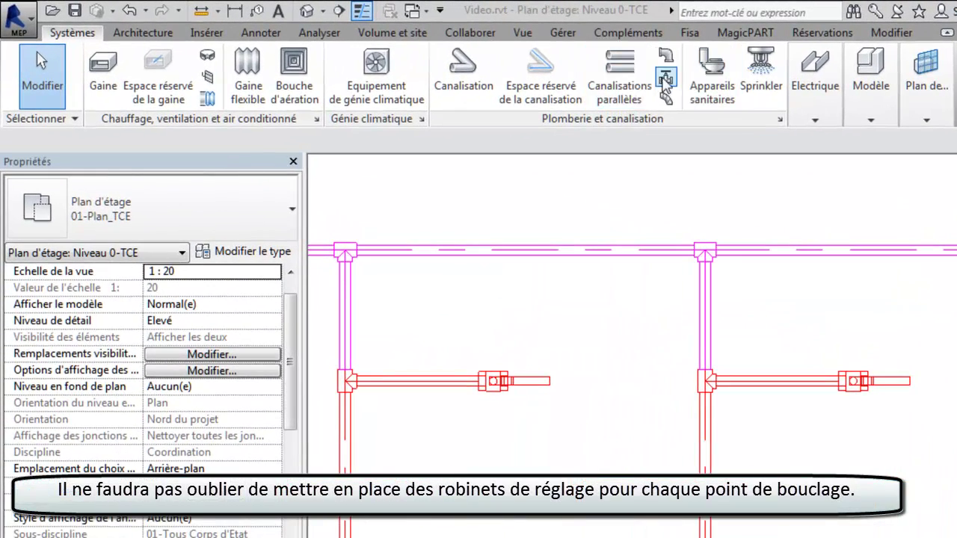
Place a Vanne TA TBV-CM-LF DN15 balancing valve on each of the three vertical Bouclage connections
click(665, 78)
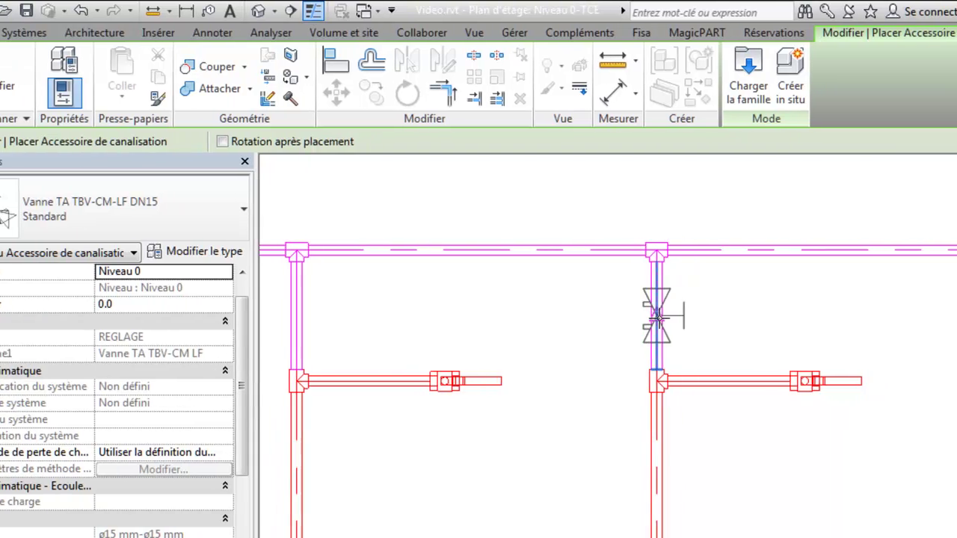
click(657, 315)
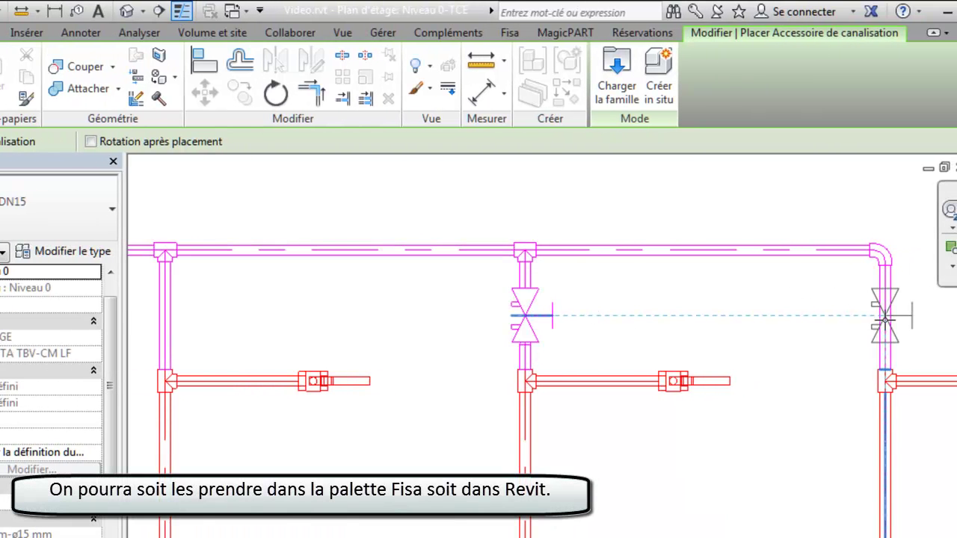
click(185, 307)
right_click(197, 305)
click(216, 322)
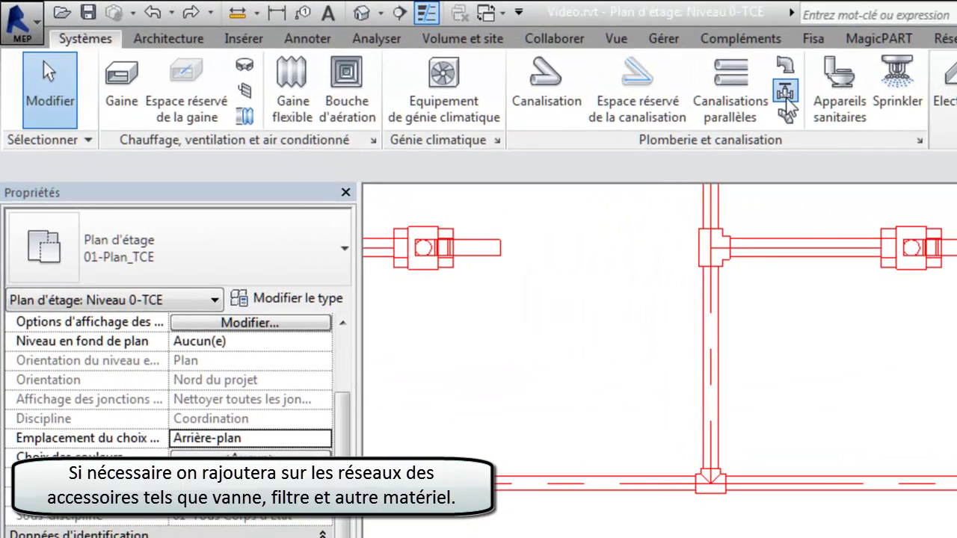
Place a Robinet Boisseau Sphérique NF valve on the lower hot water pipe, just right of the rightmost column's tee
click(544, 66)
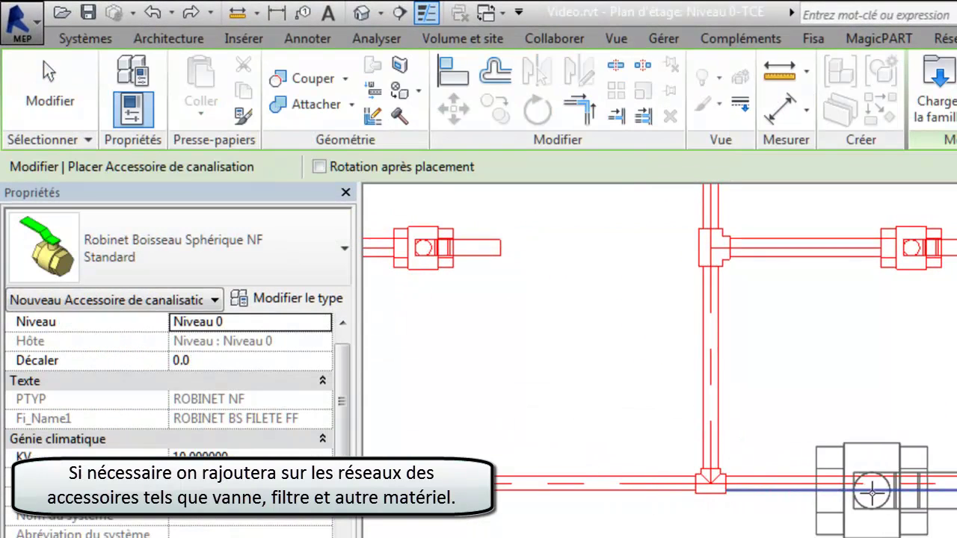
click(875, 484)
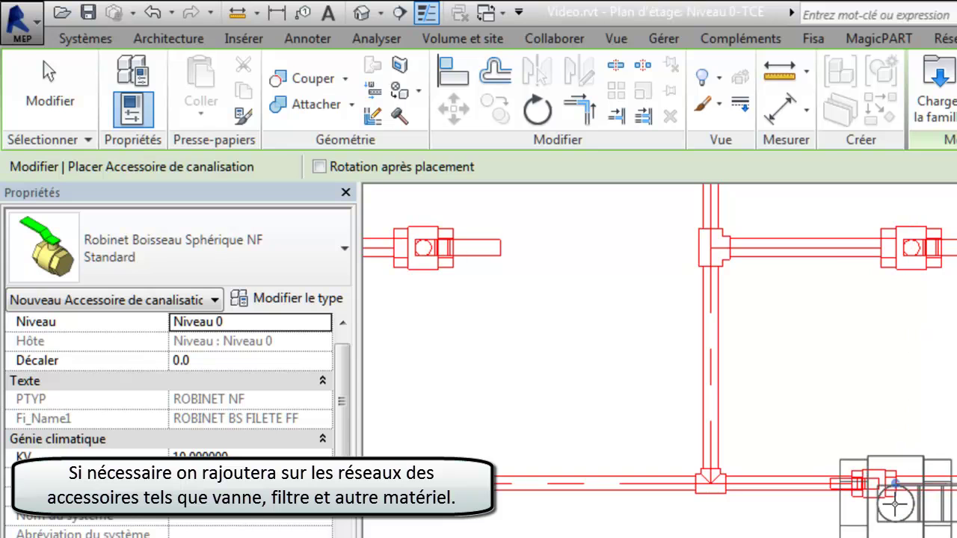
key(Escape)
key(Escape)
Flip the new ball valve so its handle points away from the tee
scroll(900, 514, up, 2)
click(871, 475)
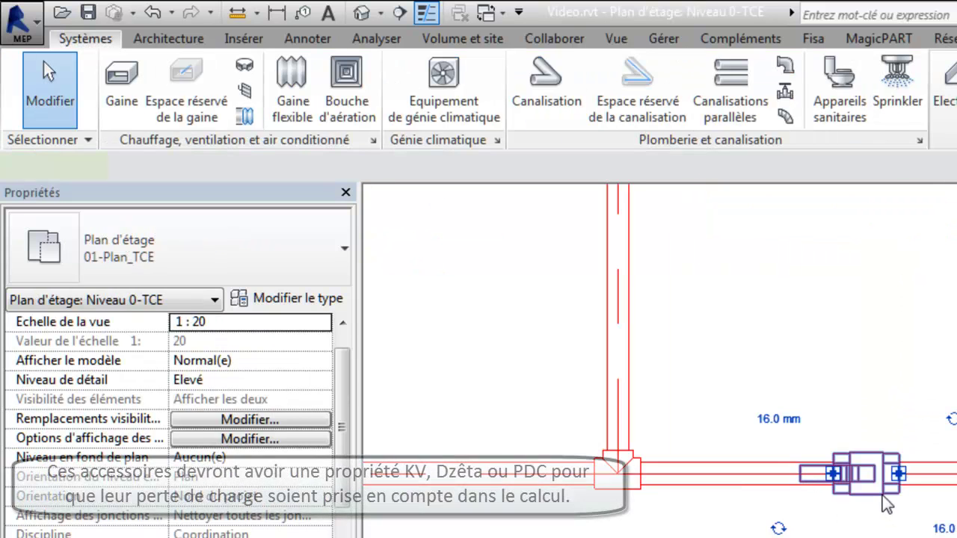
scroll(255, 441, down, 1)
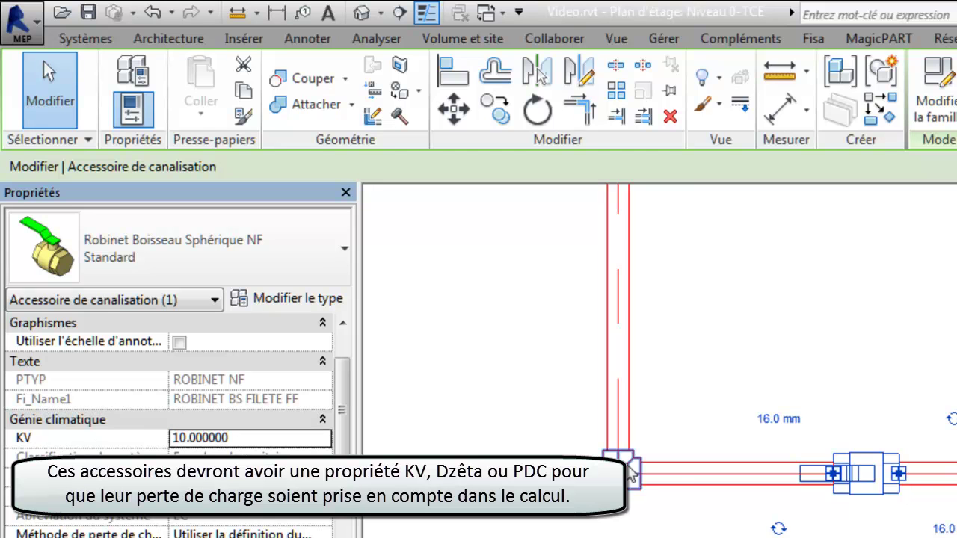
click(789, 523)
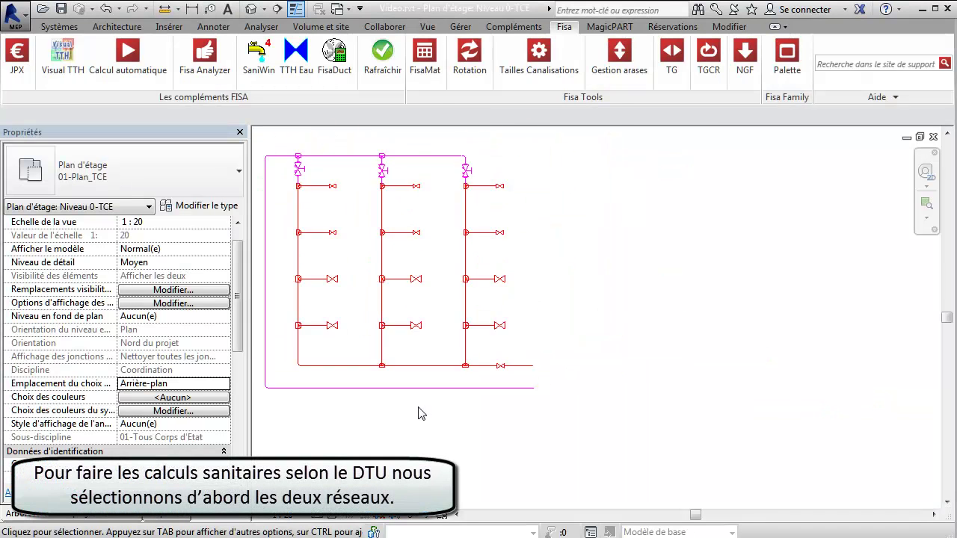
Set the floor plan's detail level to Elevé
click(317, 517)
click(333, 500)
scroll(353, 371, up, 1)
middle_drag(371, 358, 423, 348)
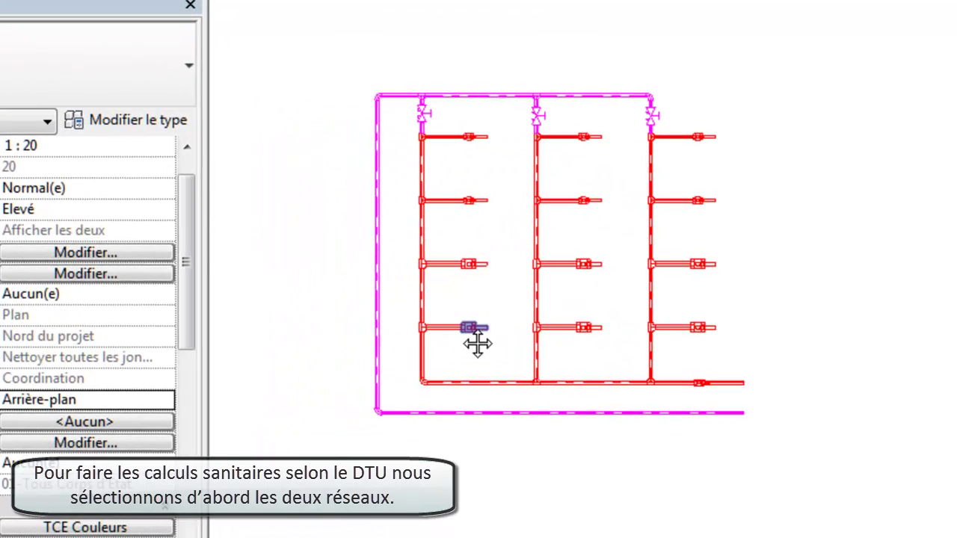
Select the complete hot water and Bouclage networks and send them to SaniWin as a network with supply and return
drag(337, 71, 763, 449)
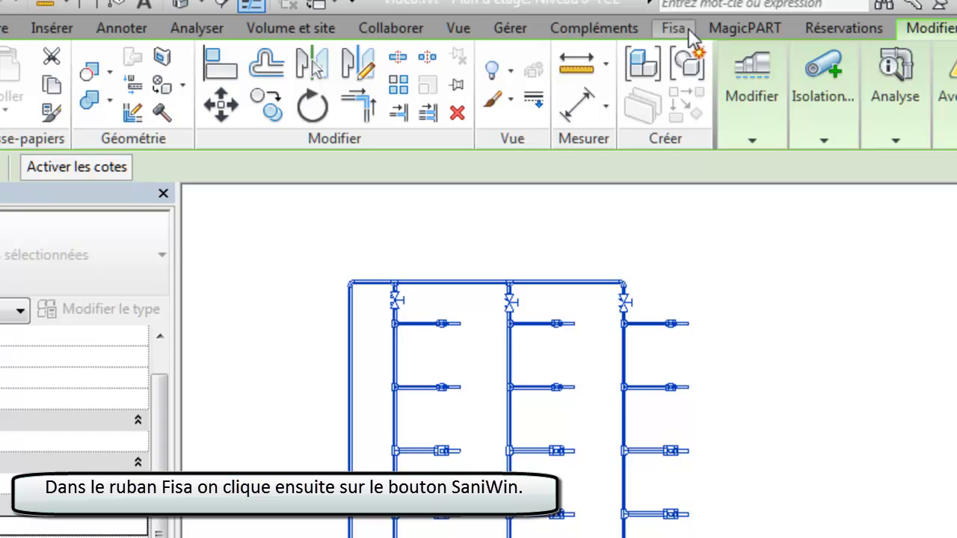
click(689, 34)
click(218, 72)
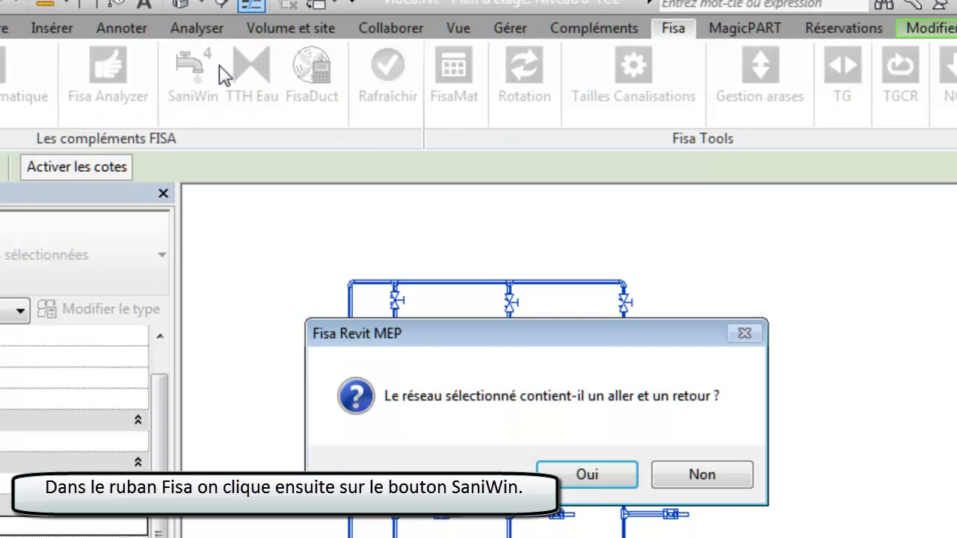
click(562, 474)
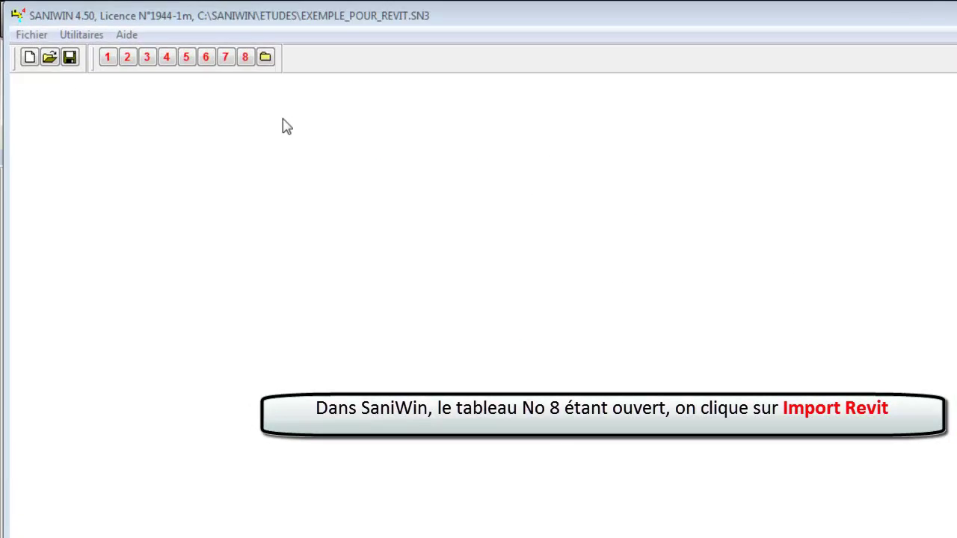
In SaniWin, import the Revit MEP network into table 8 and run the sanitary calculation without creating a report
click(244, 57)
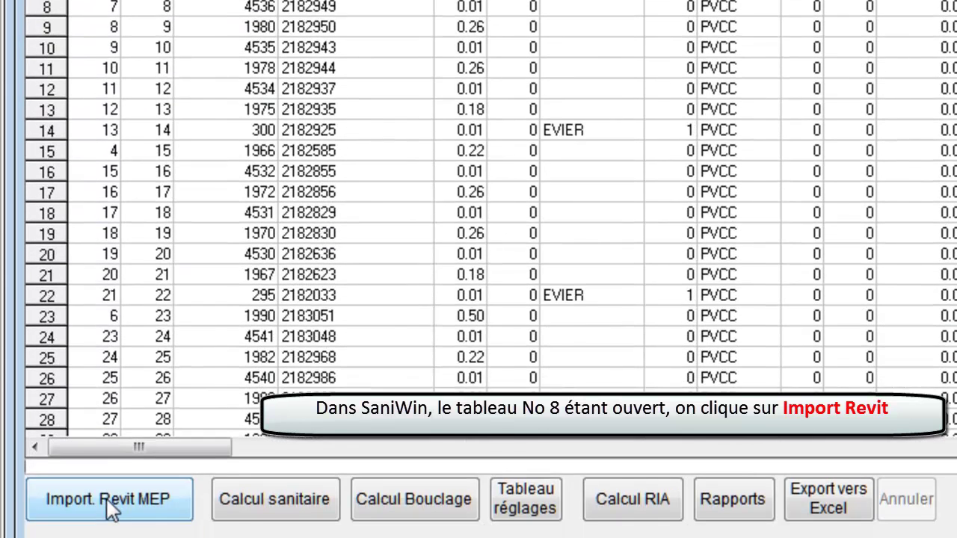
click(109, 505)
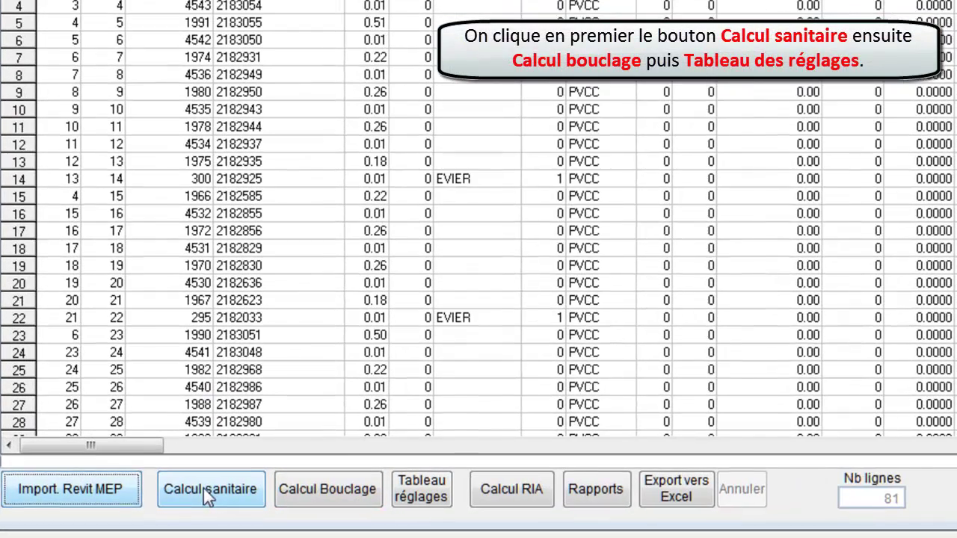
click(153, 472)
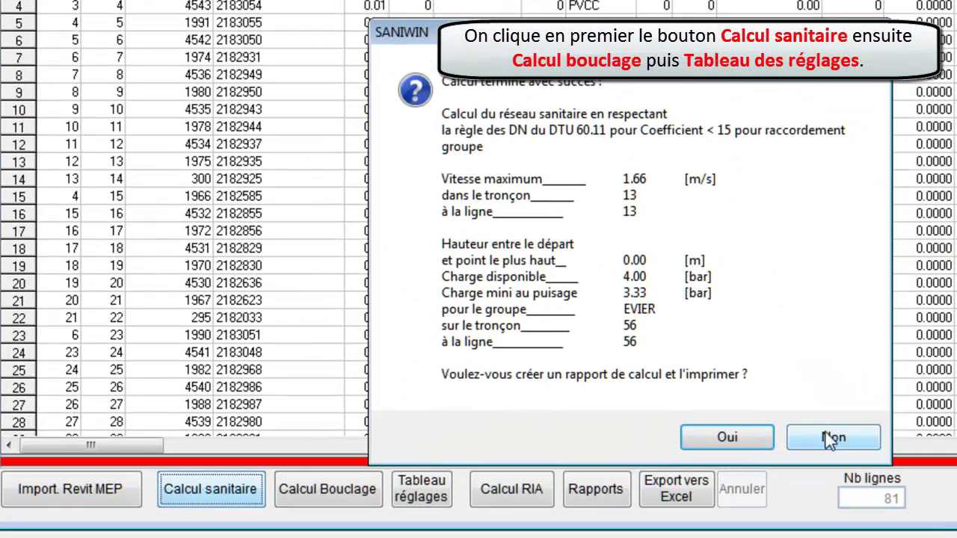
click(832, 439)
Run the Bouclage calculation, then bring up the valve settings table and the calculation reports
click(356, 483)
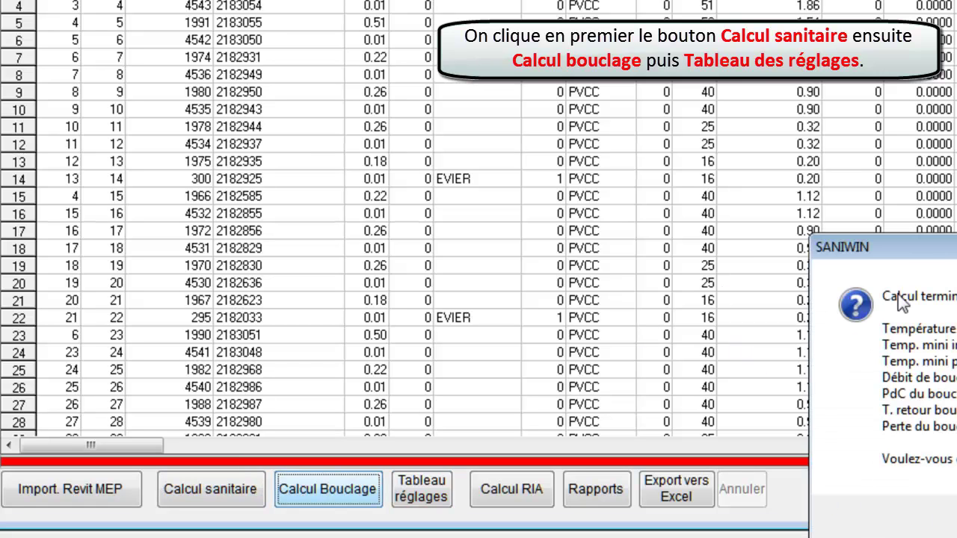
click(759, 350)
click(423, 497)
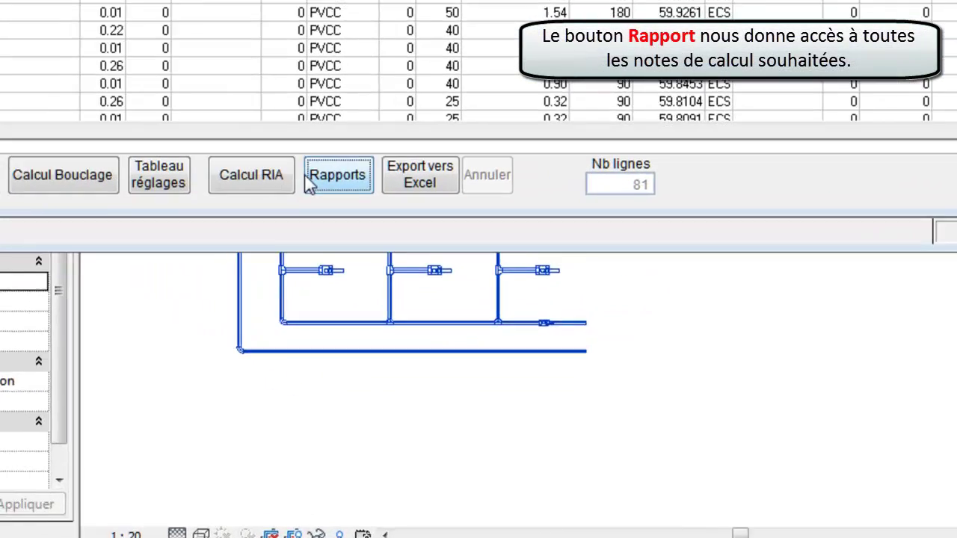
click(314, 180)
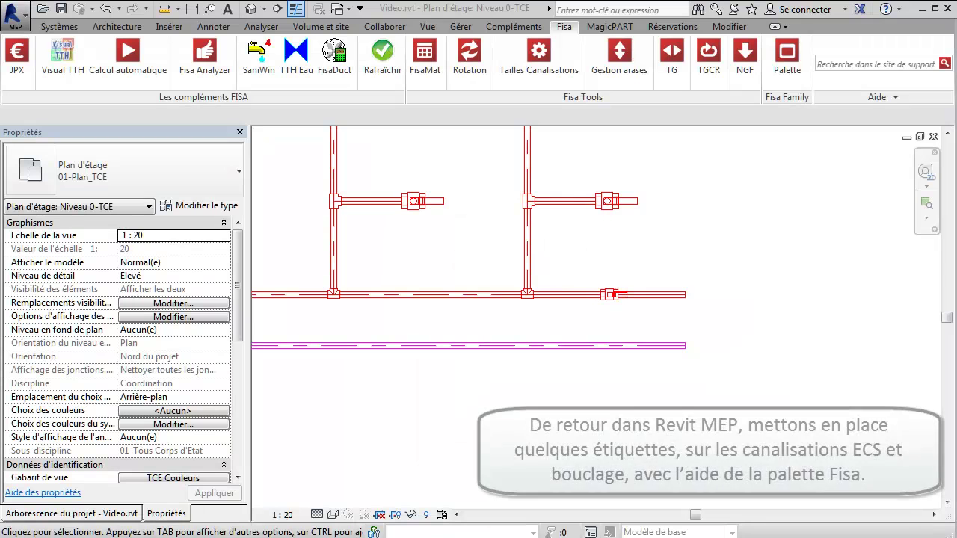
Back in Revit, tag the lower Bouclage and hot water pipes with fi_etiq_info_saniwin_sur_tuyau_pvc from the Fisa palette, moving the hot water tag aside
click(787, 56)
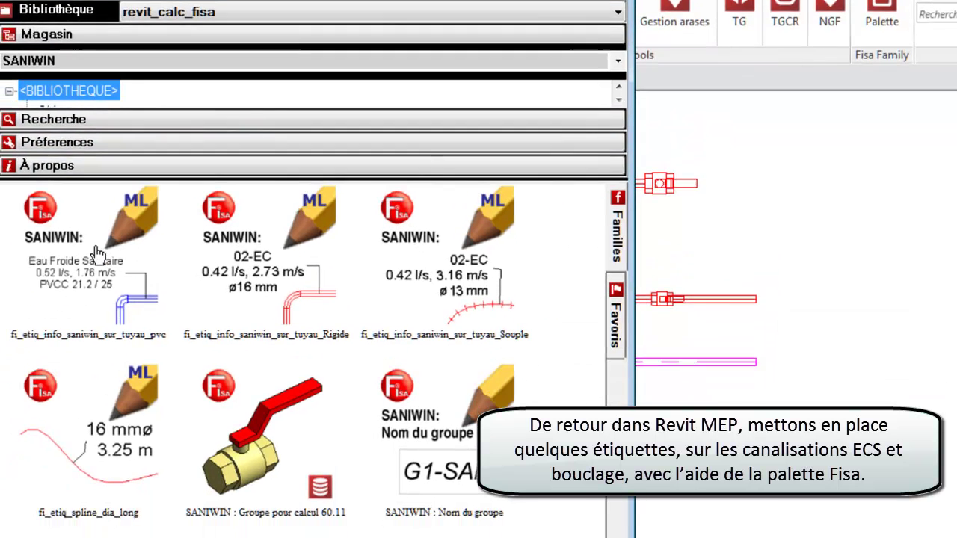
click(85, 373)
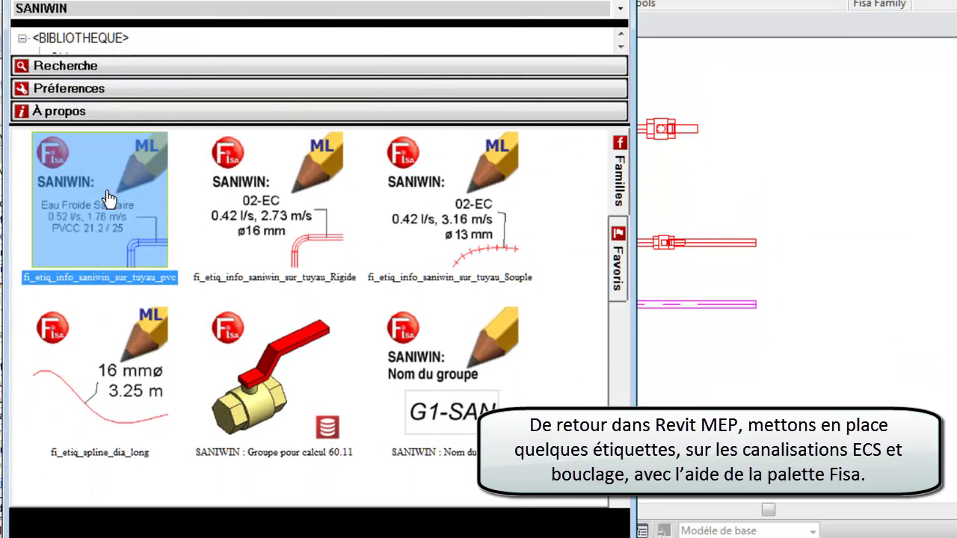
click(204, 527)
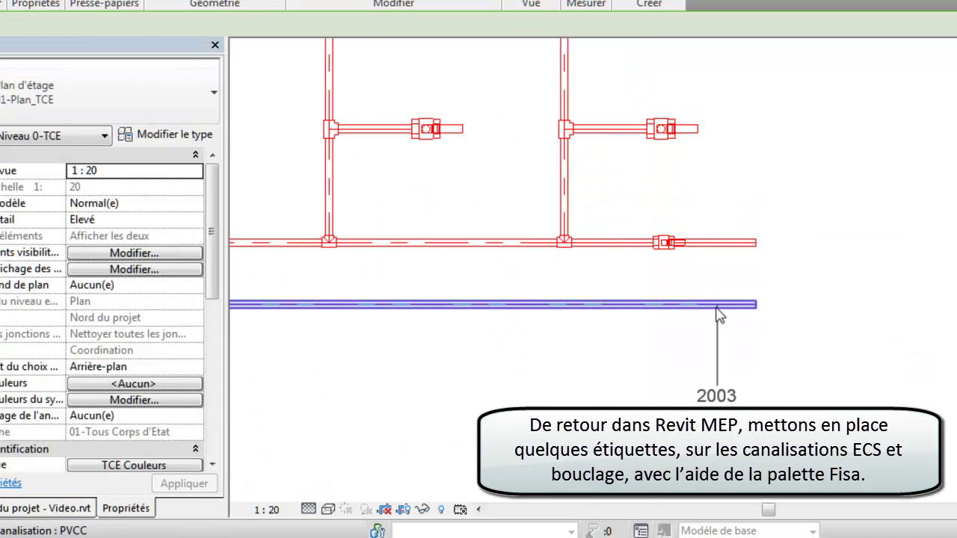
click(724, 248)
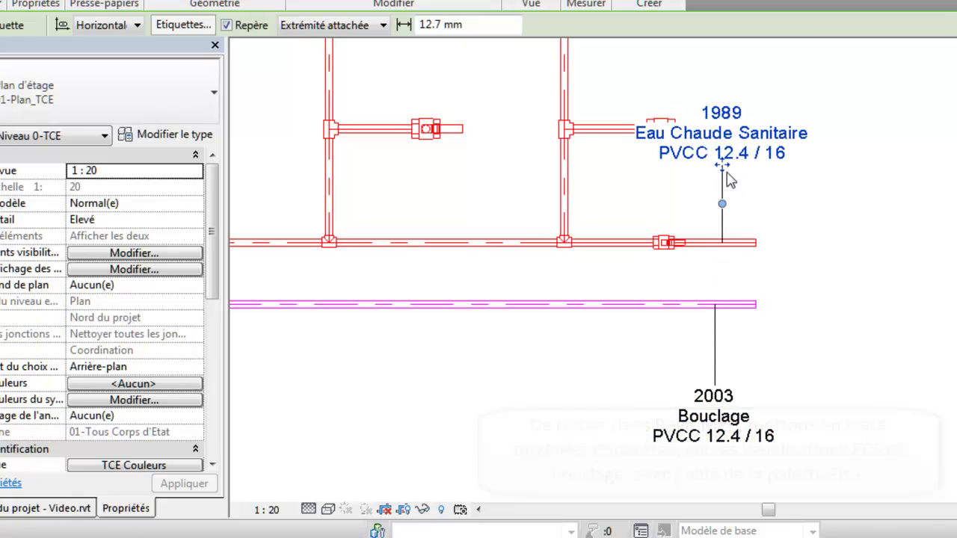
drag(726, 180, 843, 175)
Tag the rightmost hot water riser between its two lower middle branches, placing the tag horizontally to the right with a bent leader
middle_drag(600, 78, 600, 247)
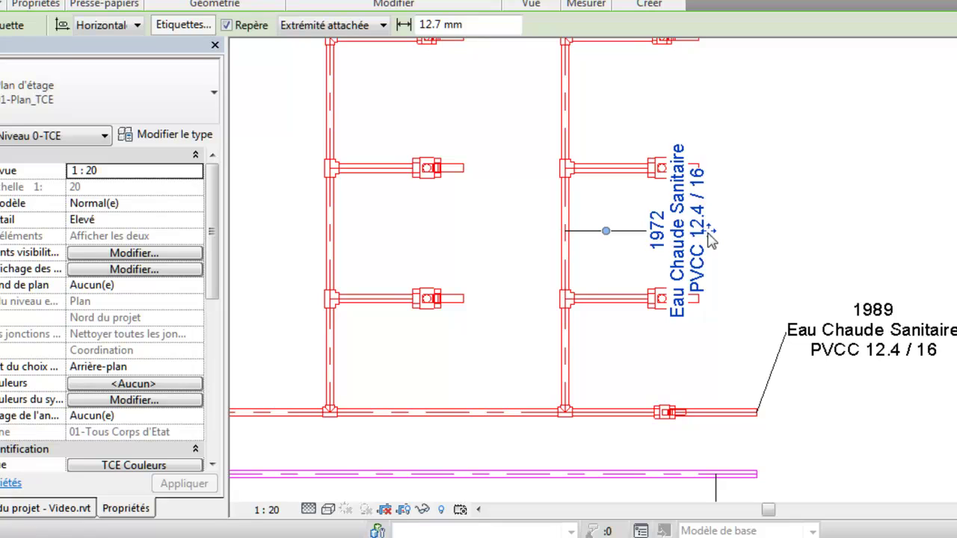
drag(849, 214, 872, 204)
drag(688, 206, 693, 193)
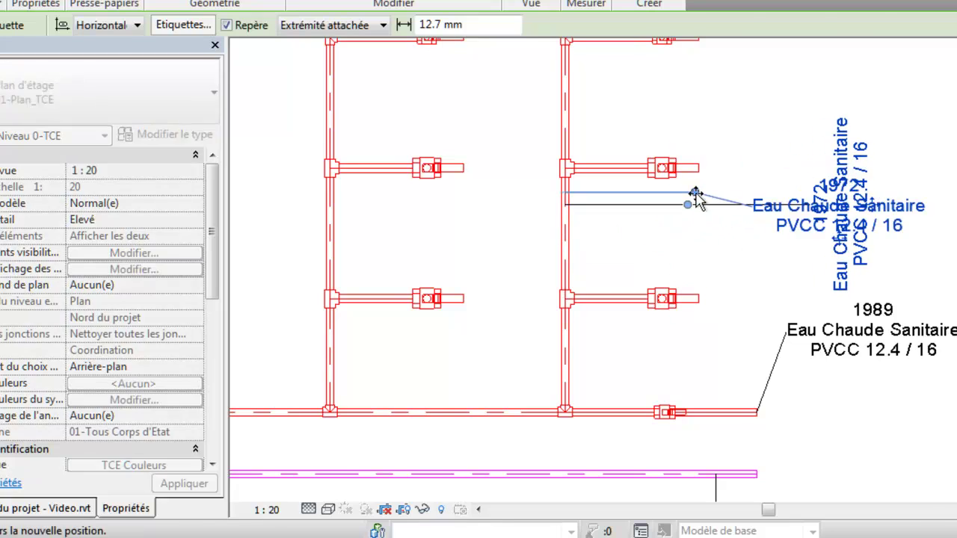
drag(693, 192, 694, 192)
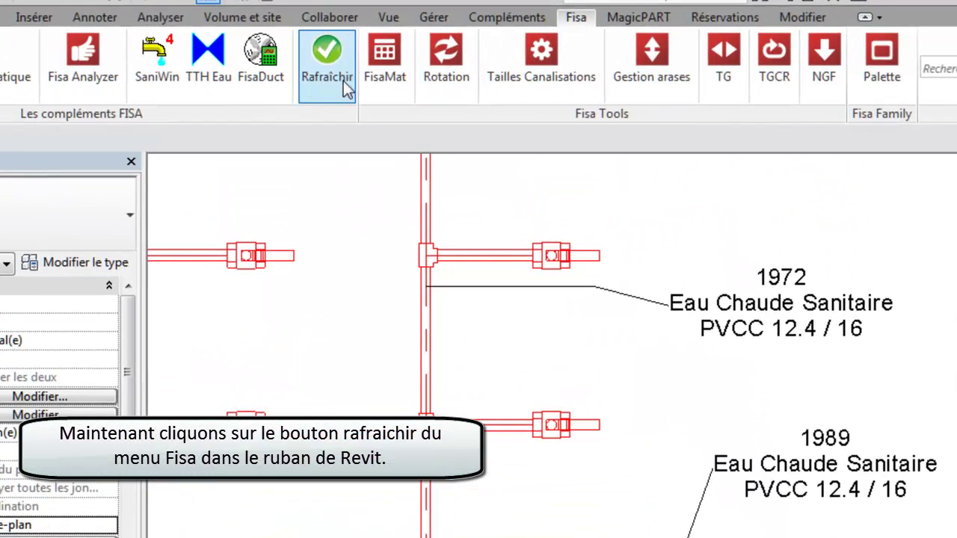
Refresh the Revit model with the SaniWin calculation results
click(334, 75)
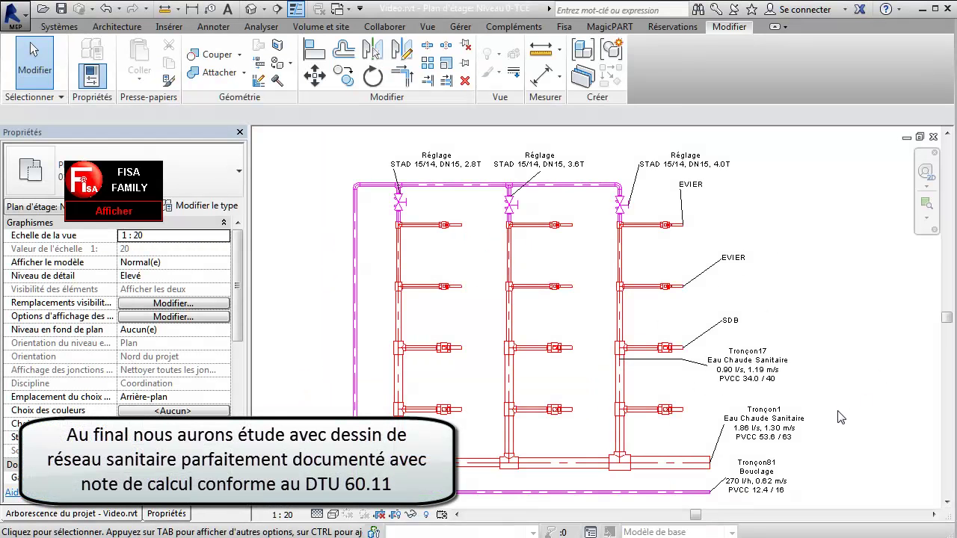
Examine the documented network up close, including the balancing valve, sanitary group and pipe section tags
scroll(800, 441, up, 3)
scroll(800, 441, up, 2)
scroll(729, 332, up, 1)
middle_drag(729, 332, 733, 436)
middle_drag(599, 228, 661, 363)
scroll(661, 364, down, 1)
middle_drag(629, 285, 693, 351)
middle_drag(650, 319, 750, 344)
middle_drag(589, 290, 686, 301)
middle_drag(462, 263, 450, 274)
middle_drag(750, 292, 715, 269)
middle_drag(679, 300, 608, 255)
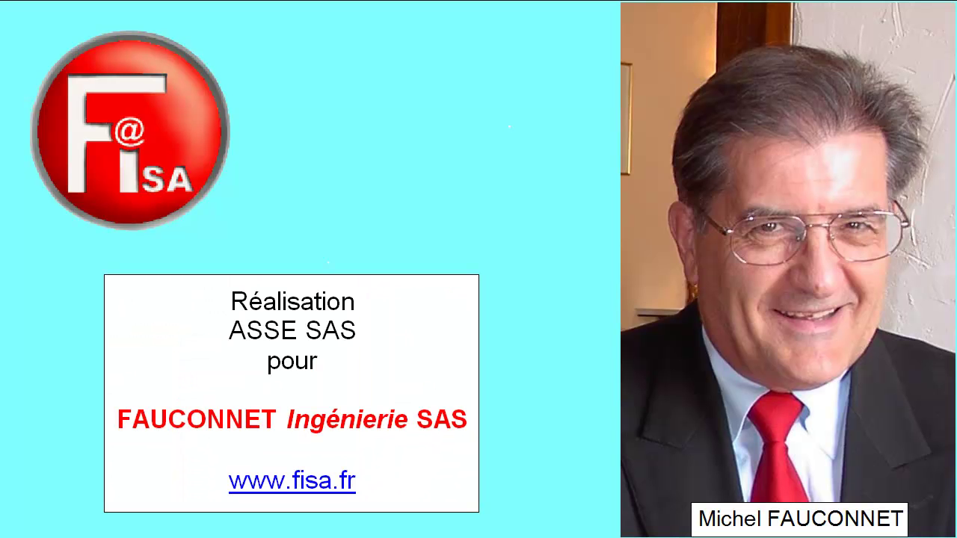